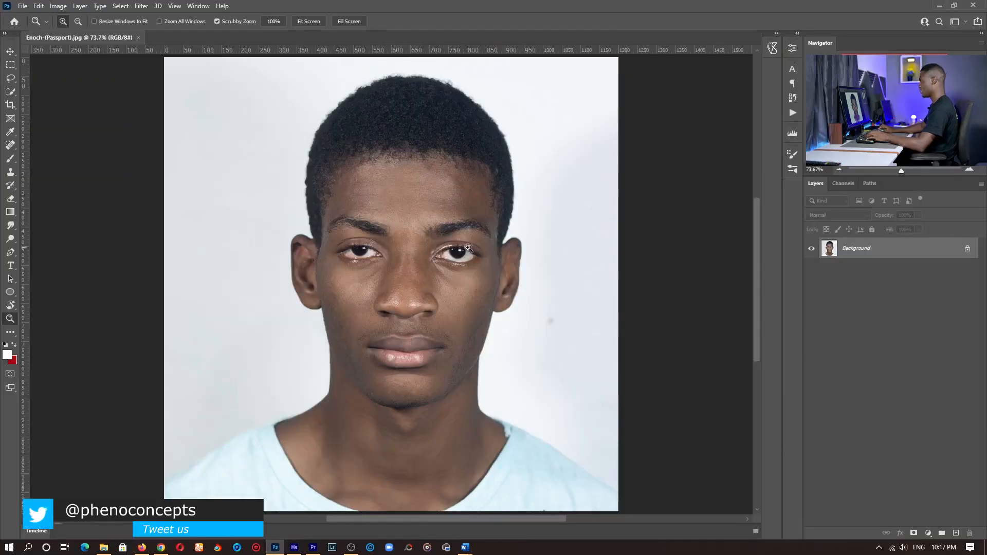
pyautogui.moveTo(467, 248); pyautogui.dragTo(457, 253)
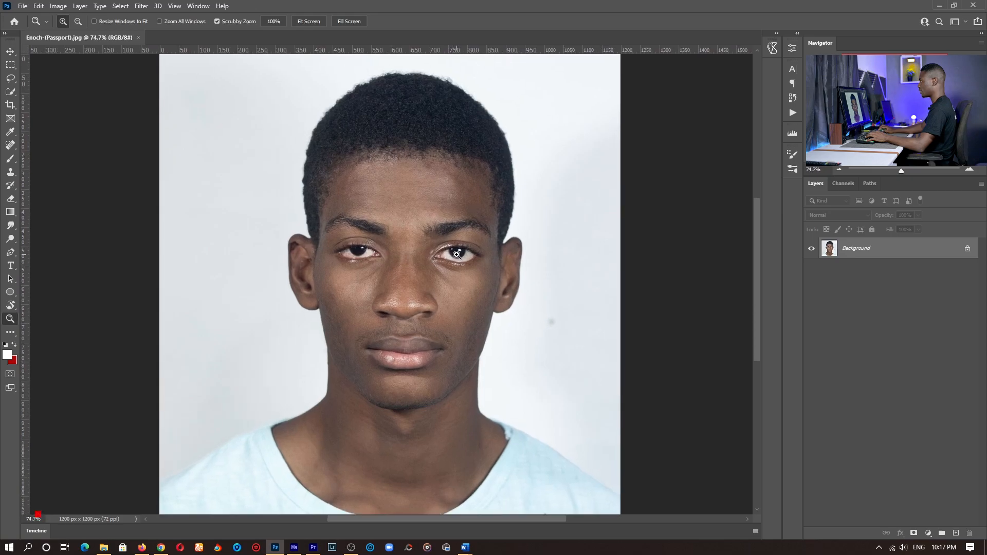
pyautogui.click(316, 21)
pyautogui.moveTo(450, 300); pyautogui.dragTo(448, 302)
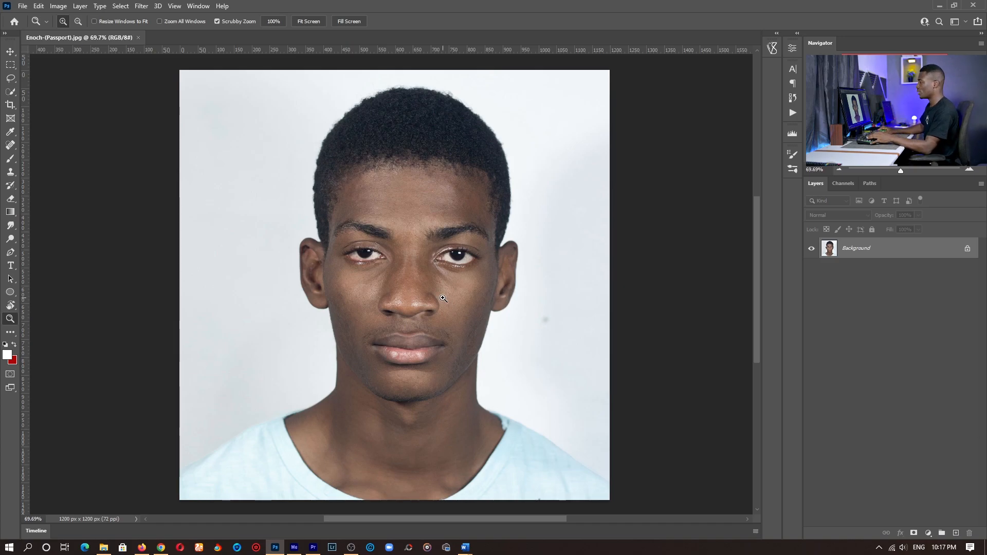
# - Try selecting the light backdrop around the man with the Magic Wand at tolerance 32
pyautogui.press('w')
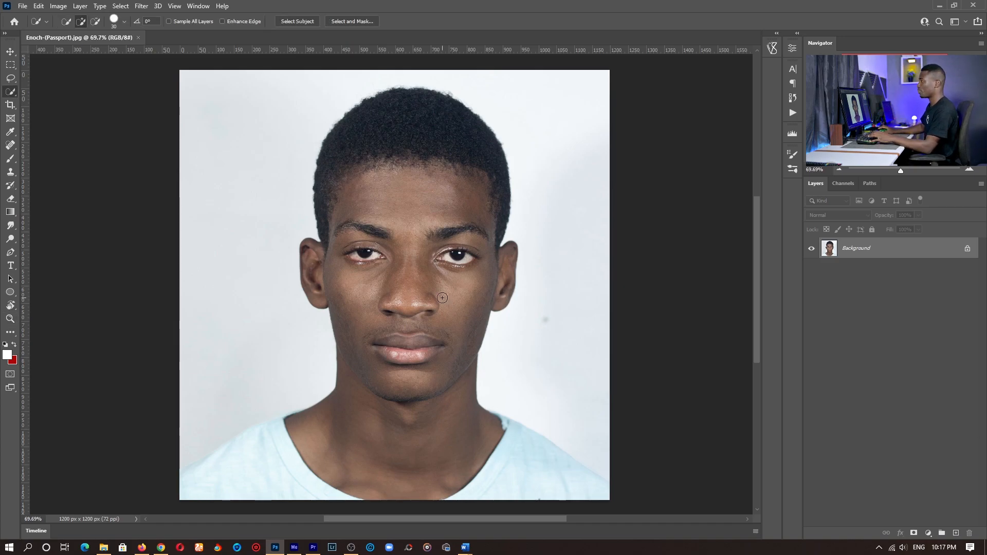
pyautogui.rightClick(8, 93)
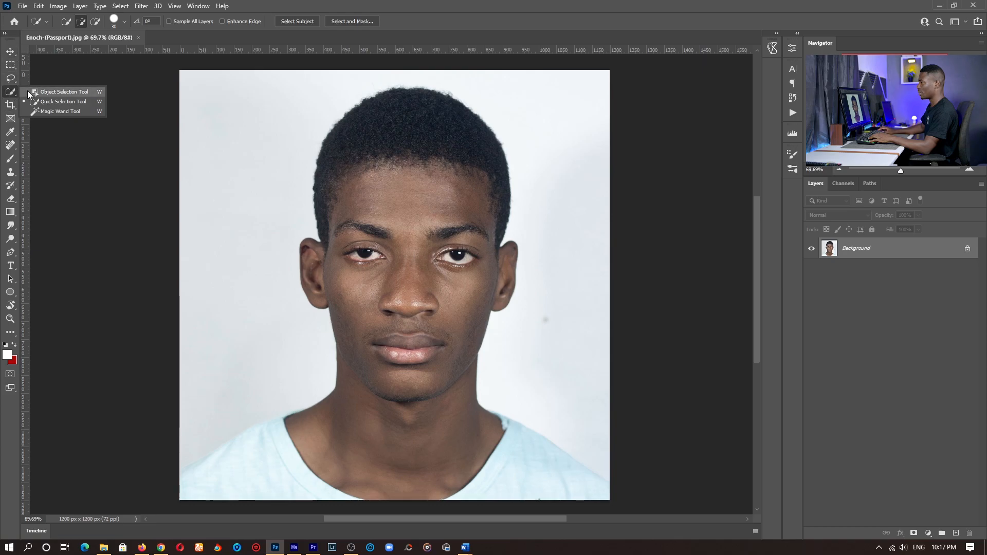
pyautogui.click(70, 112)
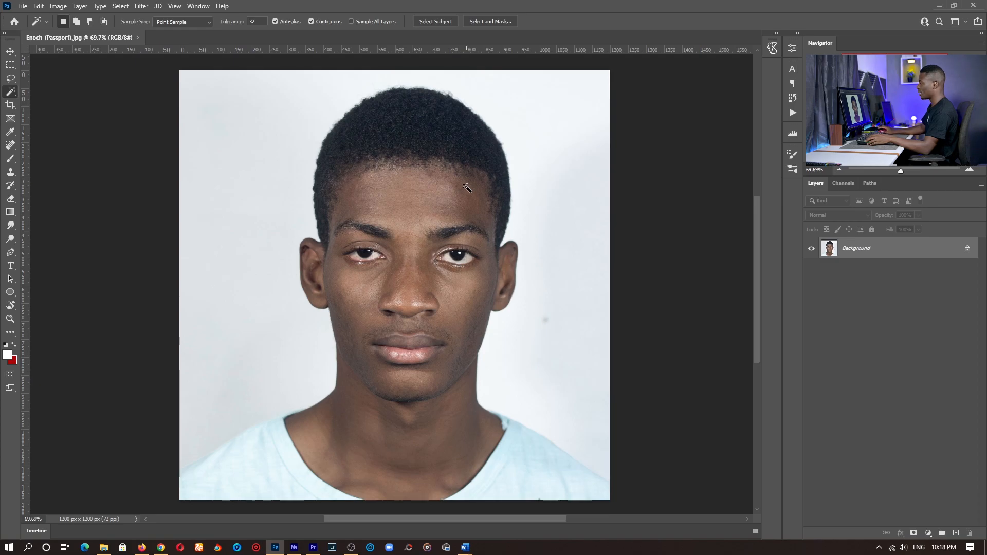
pyautogui.click(260, 128)
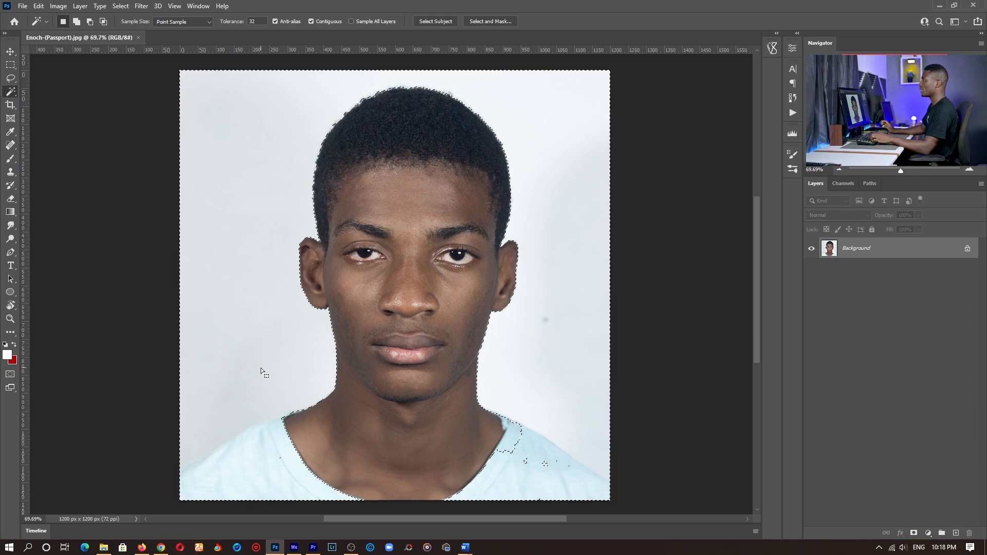
# - Deselect, set the Magic Wand tolerance to 10, and sample the backdrop beside the head again
pyautogui.hotkey('ctrl', 'd')
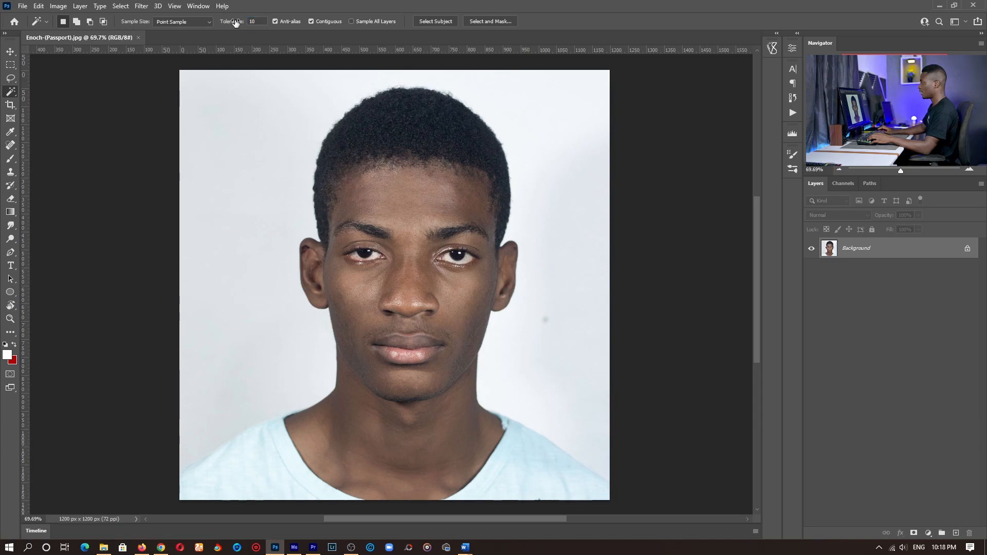
pyautogui.click(255, 134)
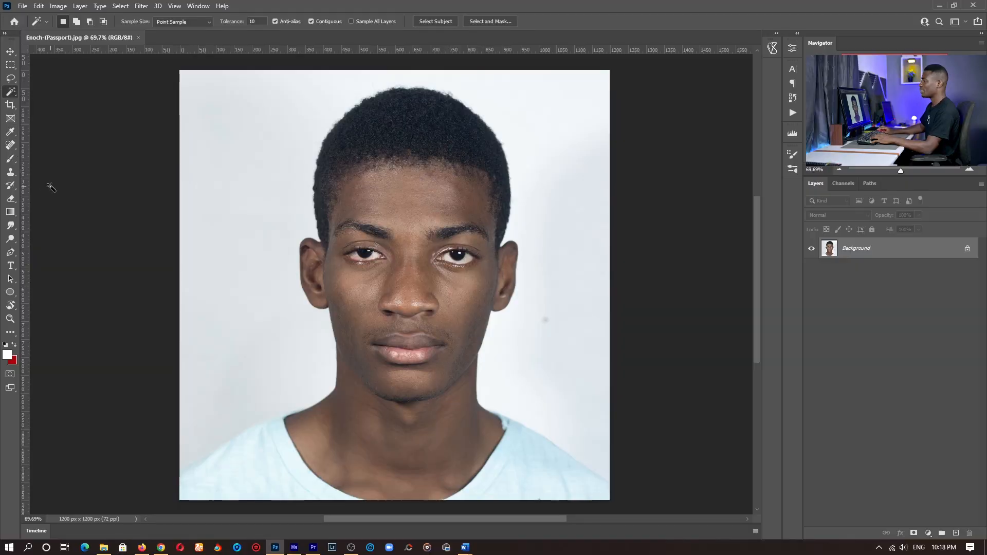
# - Paint white brush strokes over the upper backdrop to the left of the man's head
pyautogui.press('b')
pyautogui.moveTo(255, 92)
pyautogui.mouseDown()
pyautogui.moveTo(168, 278)
pyautogui.moveTo(216, 211)
pyautogui.moveTo(212, 224)
pyautogui.moveTo(186, 72)
pyautogui.moveTo(201, 129)
pyautogui.moveTo(266, 50)
pyautogui.moveTo(282, 196)
pyautogui.mouseUp()
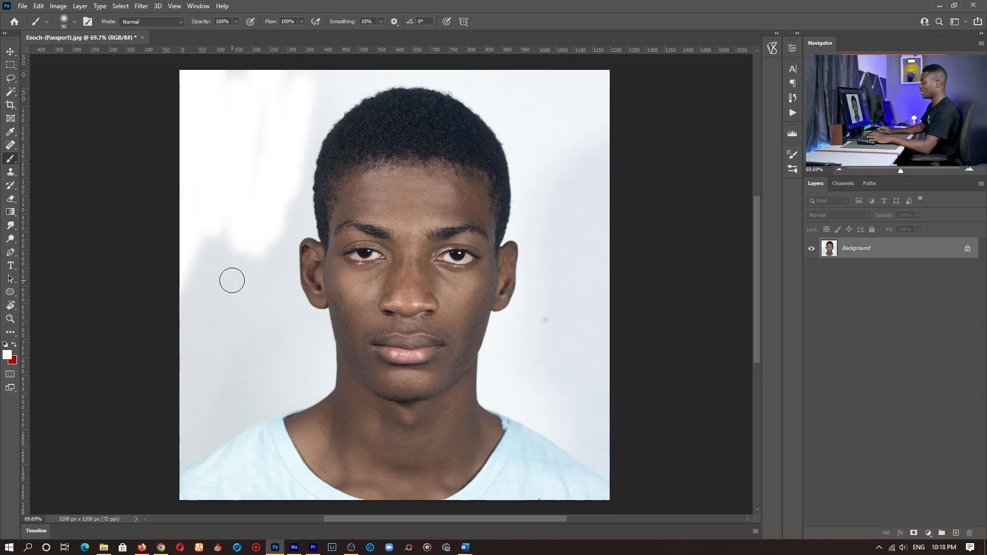
# - Switch back to the Magic Wand tool and undo the white brush strokes on the backdrop
pyautogui.press('w')
pyautogui.rightClick(11, 91)
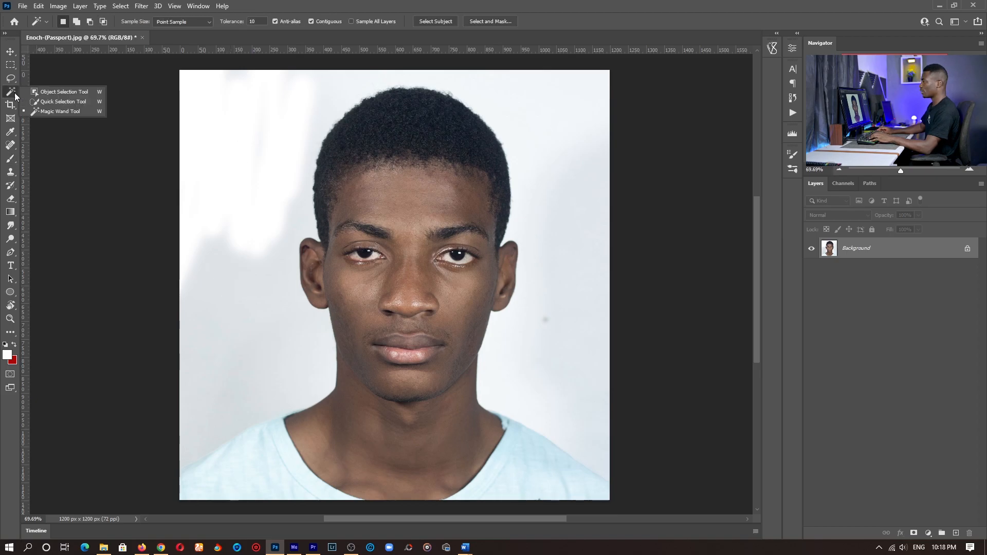
pyautogui.click(53, 111)
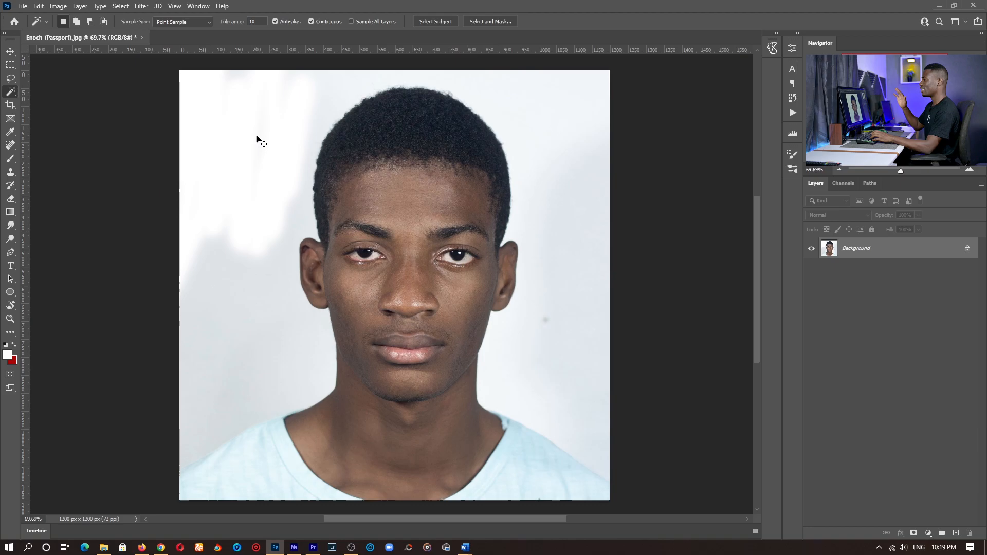
pyautogui.hotkey('ctrl', 'z')
pyautogui.hotkey('ctrl', 'z')
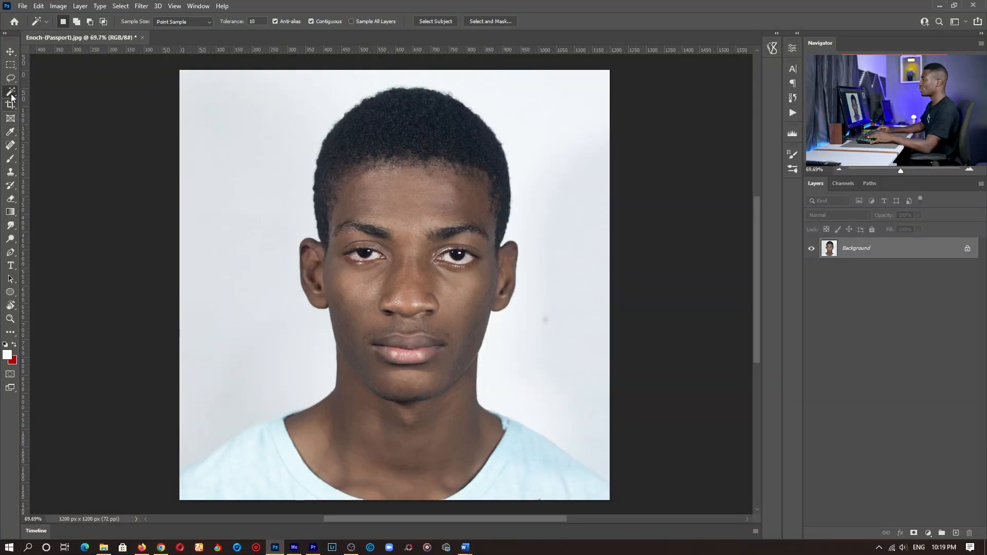
# - Select the man's head, neck and shirt with the Quick Selection tool
pyautogui.rightClick(10, 93)
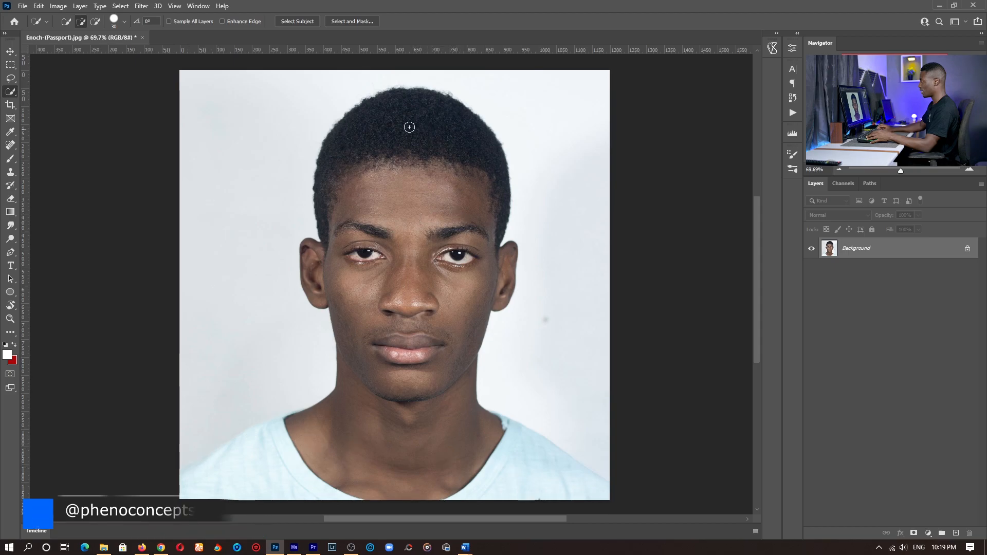
pyautogui.moveTo(412, 176)
pyautogui.mouseDown()
pyautogui.moveTo(423, 241)
pyautogui.moveTo(417, 336)
pyautogui.mouseUp()
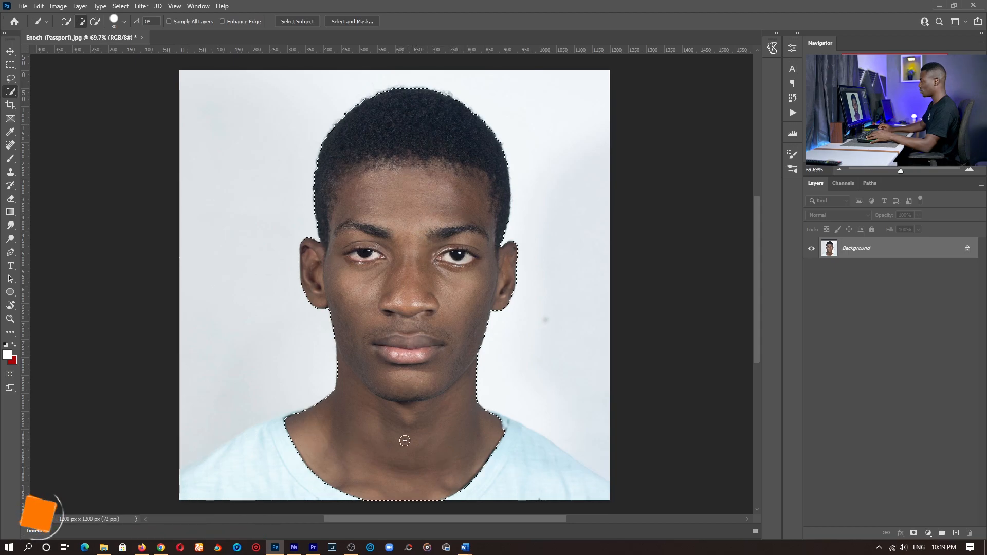
pyautogui.moveTo(501, 463); pyautogui.dragTo(583, 494)
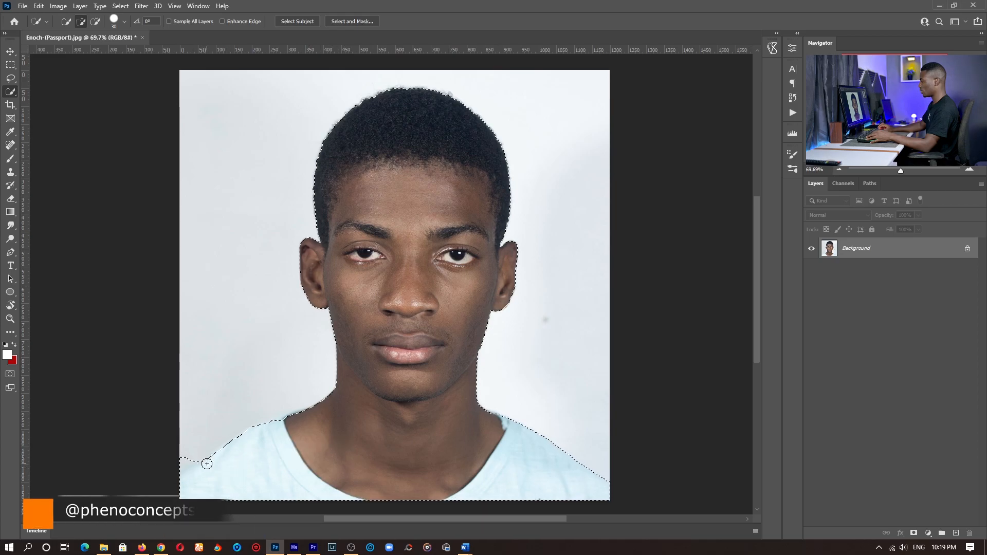
pyautogui.moveTo(220, 463); pyautogui.dragTo(439, 480)
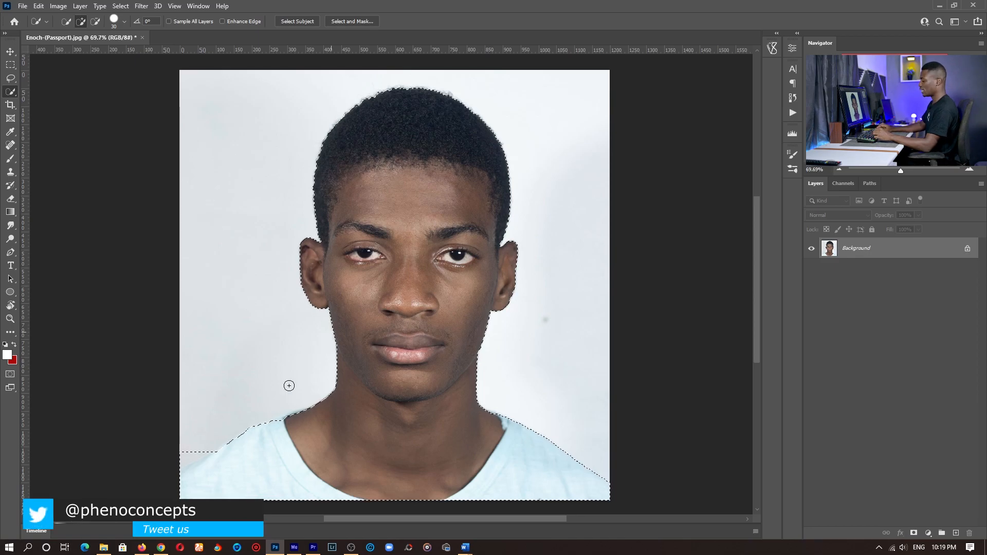
# - Refine the selection along the shirt's left shoulder so it excludes the backdrop above the fabric
pyautogui.press('z')
pyautogui.moveTo(201, 450); pyautogui.dragTo(280, 411)
pyautogui.moveTo(283, 368); pyautogui.dragTo(360, 176)
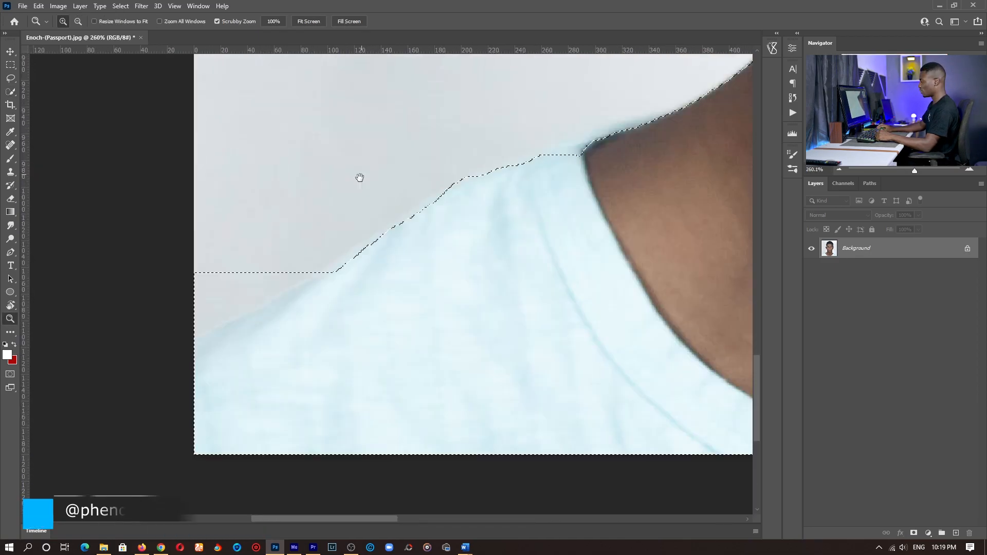
pyautogui.moveTo(278, 293); pyautogui.dragTo(297, 297)
pyautogui.moveTo(382, 269); pyautogui.dragTo(344, 277)
pyautogui.moveTo(576, 186); pyautogui.dragTo(503, 238)
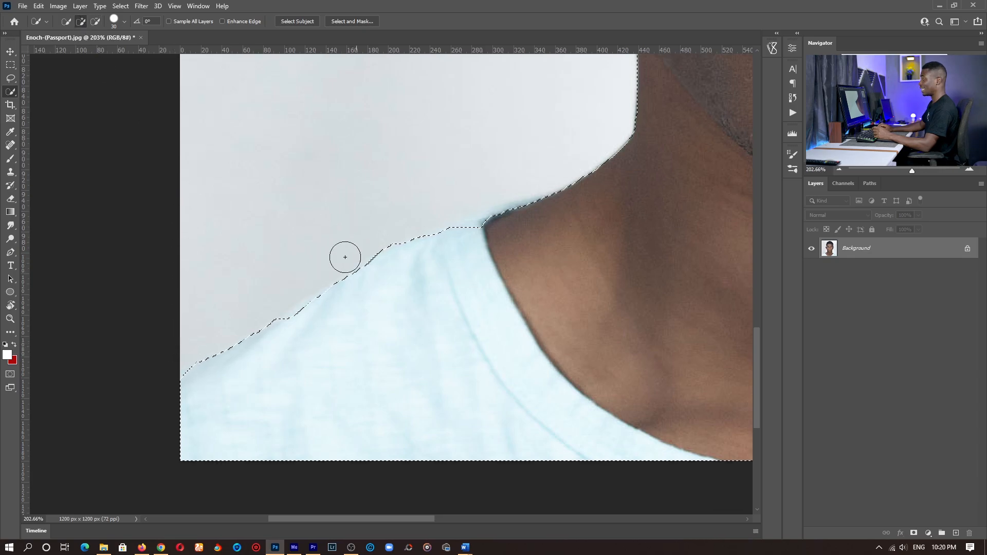
# - Try subtracting from the selection along the left shoulder edge, and deselect everything with the whole photo in view
pyautogui.scroll(-2, 464, 191)
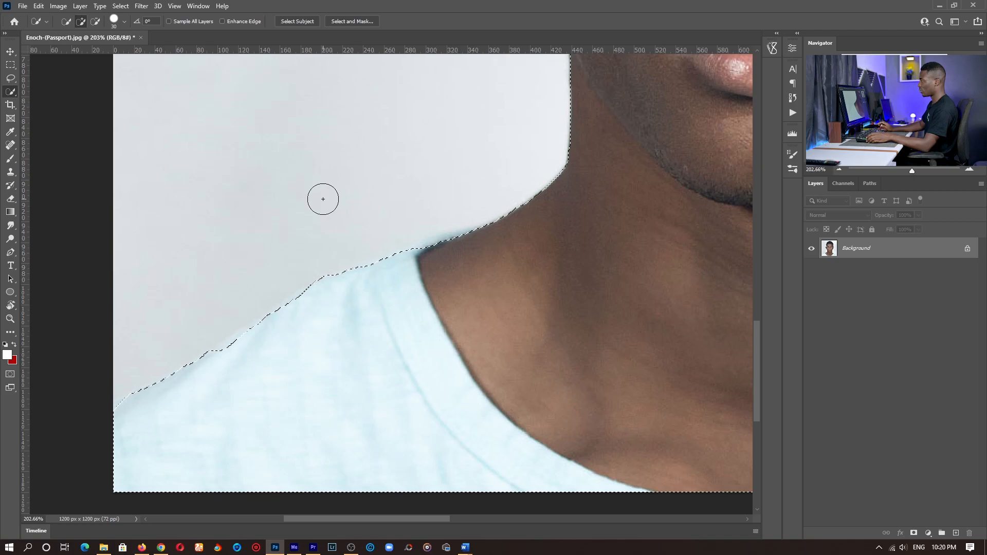
pyautogui.press('alt')
pyautogui.keyDown('alt'); pyautogui.click(138, 406); pyautogui.keyUp('alt')
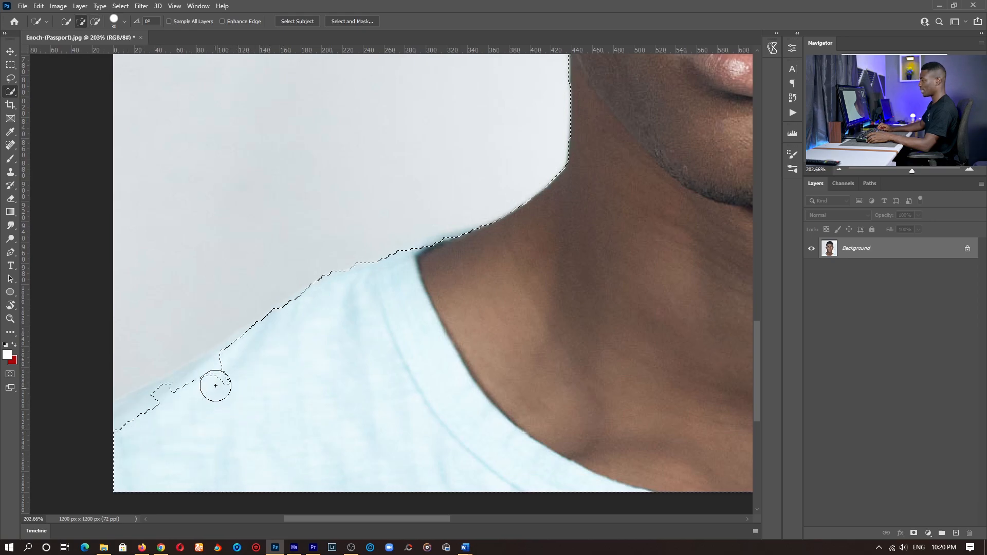
pyautogui.press('z')
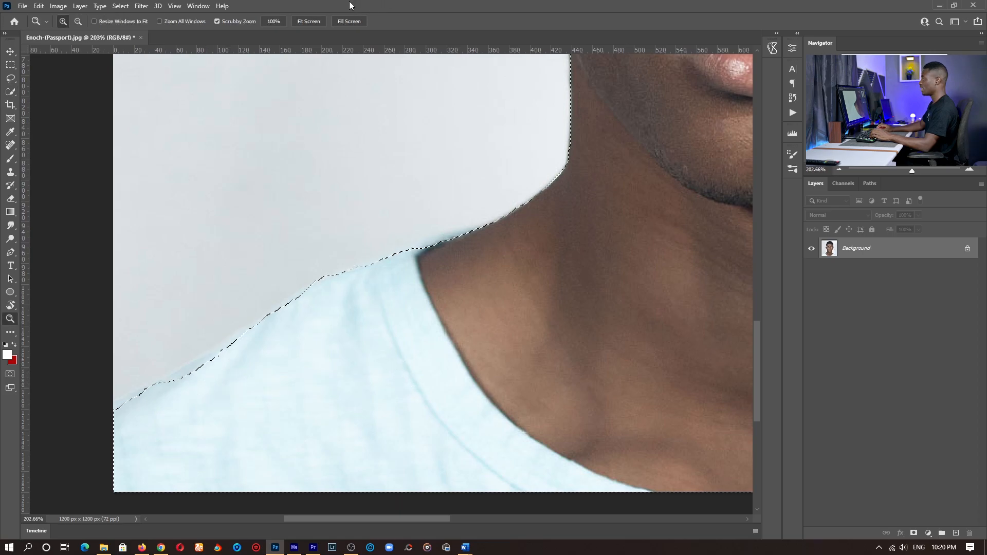
pyautogui.click(309, 21)
pyautogui.hotkey('ctrl', 'd')
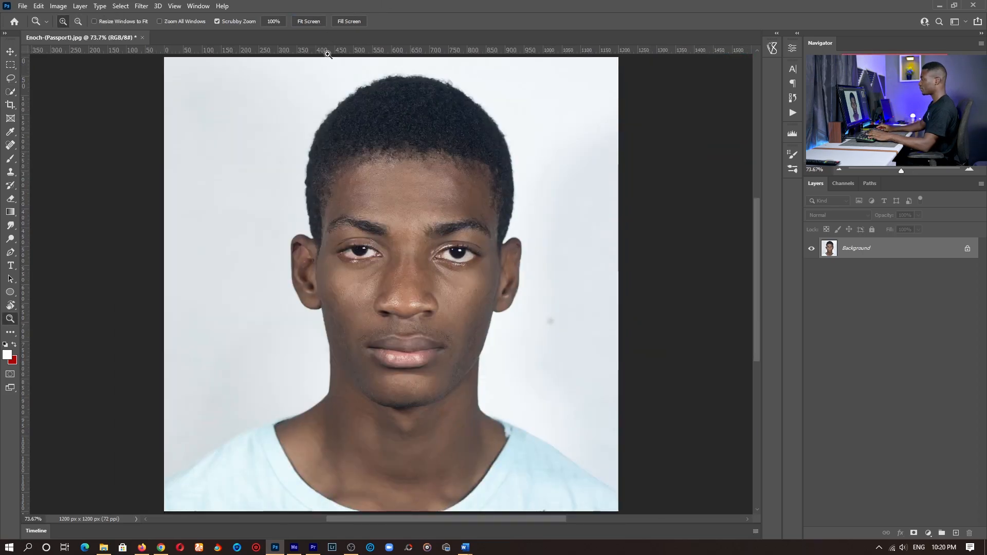
# - Select the backdrop with the Quick Selection tool and subtract the shirt areas from the selection
pyautogui.press('w')
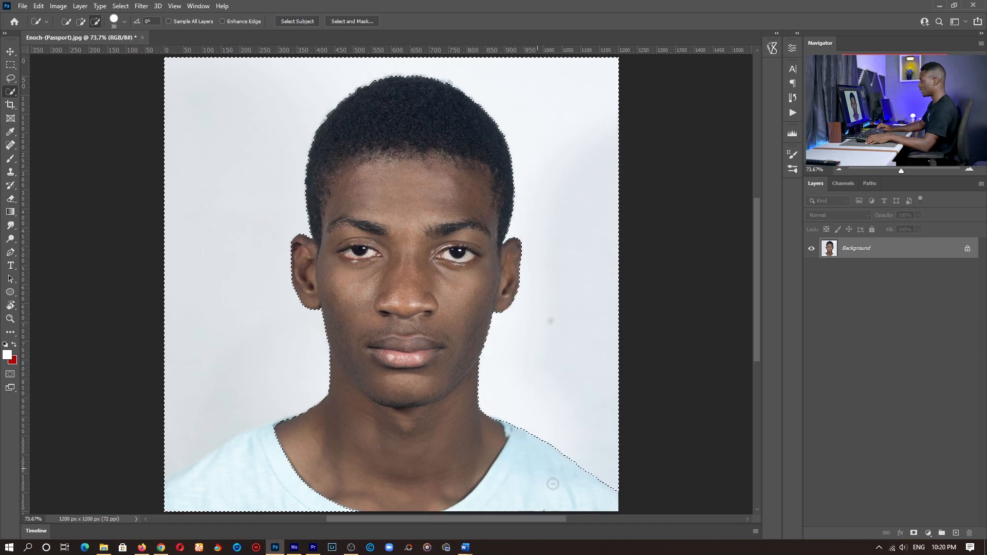
pyautogui.moveTo(260, 492); pyautogui.dragTo(244, 485)
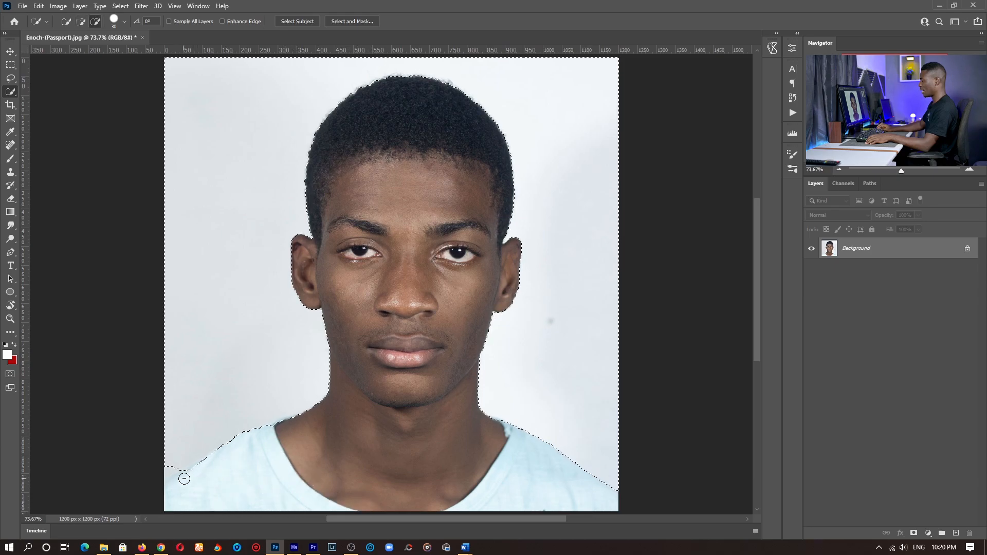
pyautogui.click(168, 471)
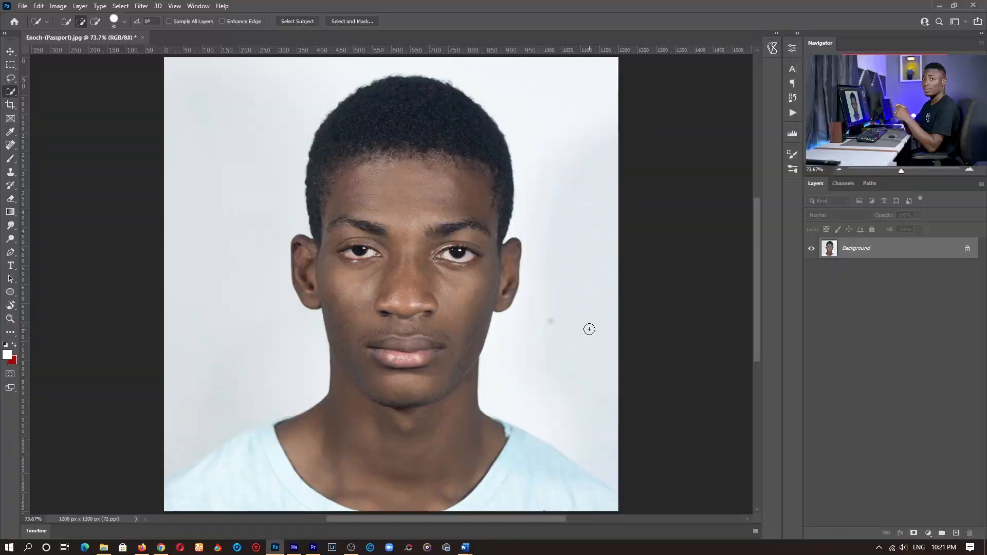
# - Begin a Pen tool path along the hair's outline, from the upper left edge to the crown
pyautogui.press('p')
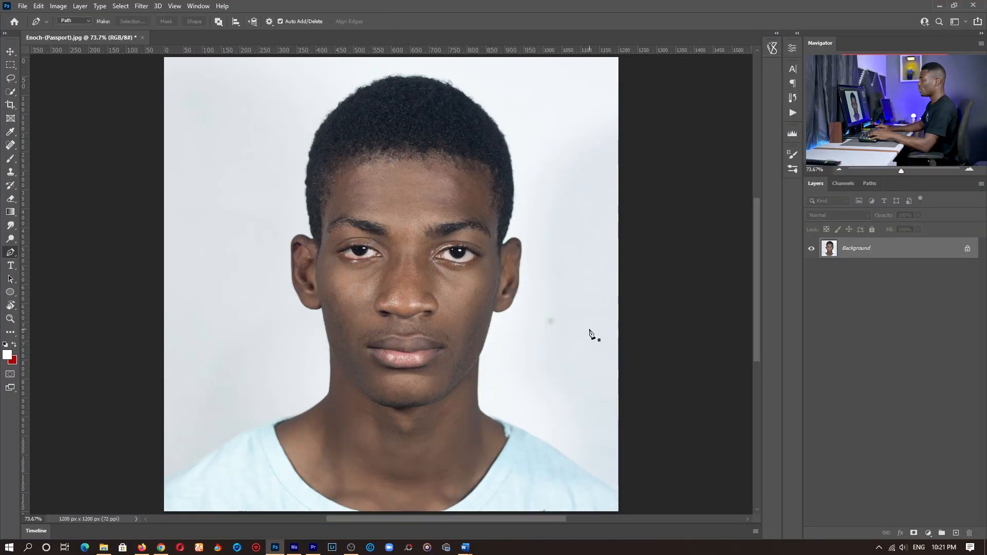
pyautogui.rightClick(10, 251)
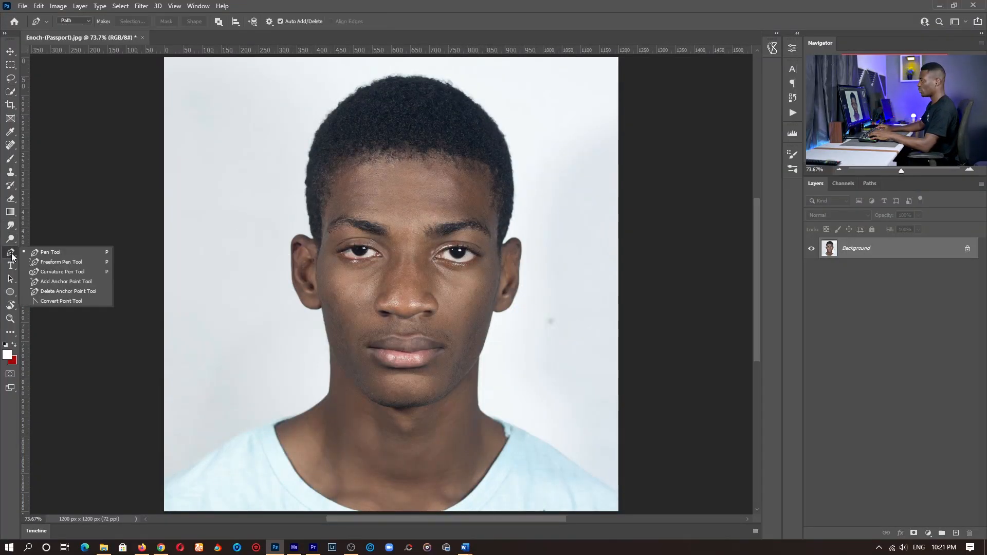
pyautogui.click(60, 251)
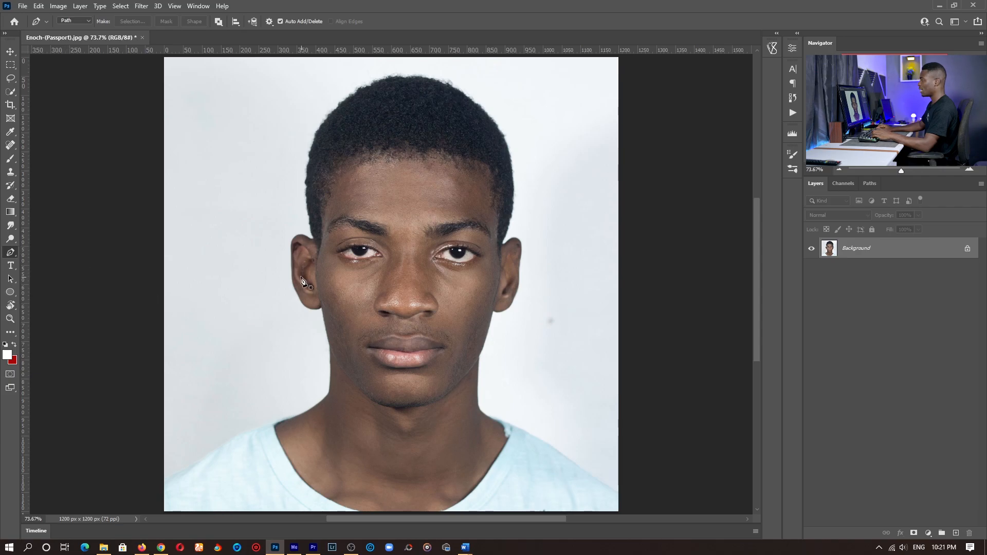
pyautogui.press('z')
pyautogui.click(396, 85)
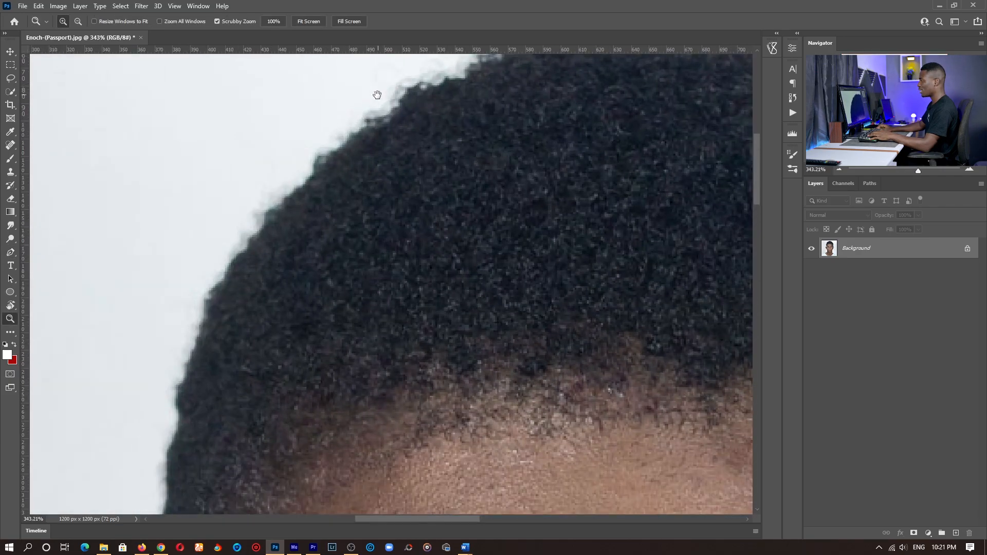
pyautogui.click(377, 94)
pyautogui.moveTo(349, 198); pyautogui.dragTo(339, 190)
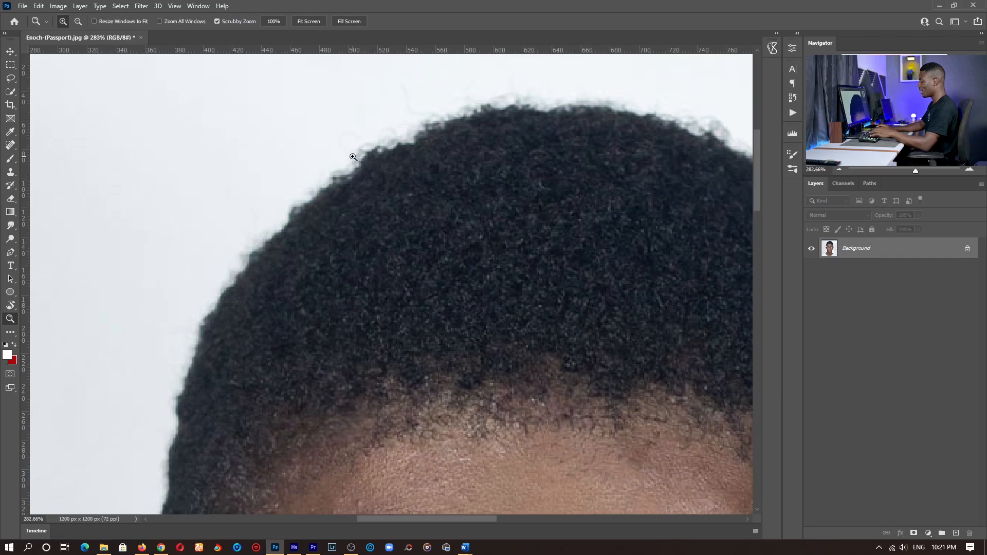
pyautogui.press('p')
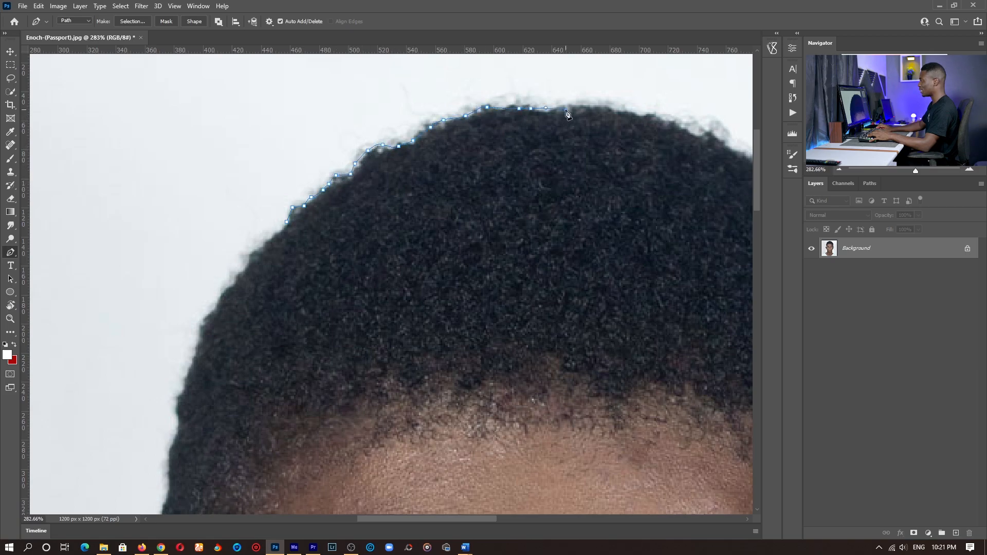
# - Continue the pen path over the crown and down the right side of the hair toward the ear
pyautogui.moveTo(682, 136); pyautogui.dragTo(290, 167)
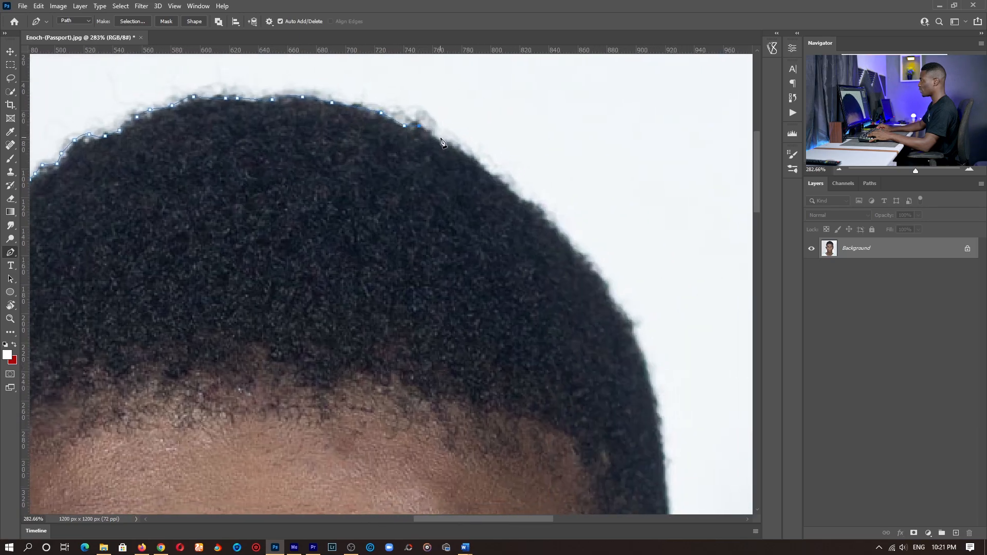
pyautogui.moveTo(461, 222); pyautogui.dragTo(474, 167)
pyautogui.hotkey('ctrl', 'z')
pyautogui.moveTo(462, 129); pyautogui.dragTo(548, 217)
pyautogui.moveTo(675, 366); pyautogui.dragTo(588, 107)
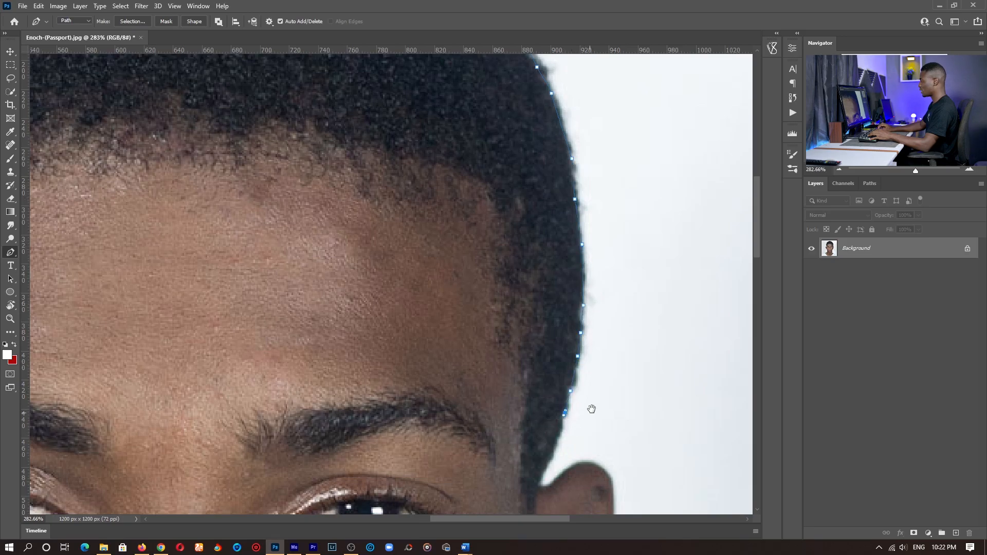
# - Continue the pen path down the hairline into the notch above the ear and around the ear to the lobe
pyautogui.moveTo(588, 416); pyautogui.dragTo(653, 205)
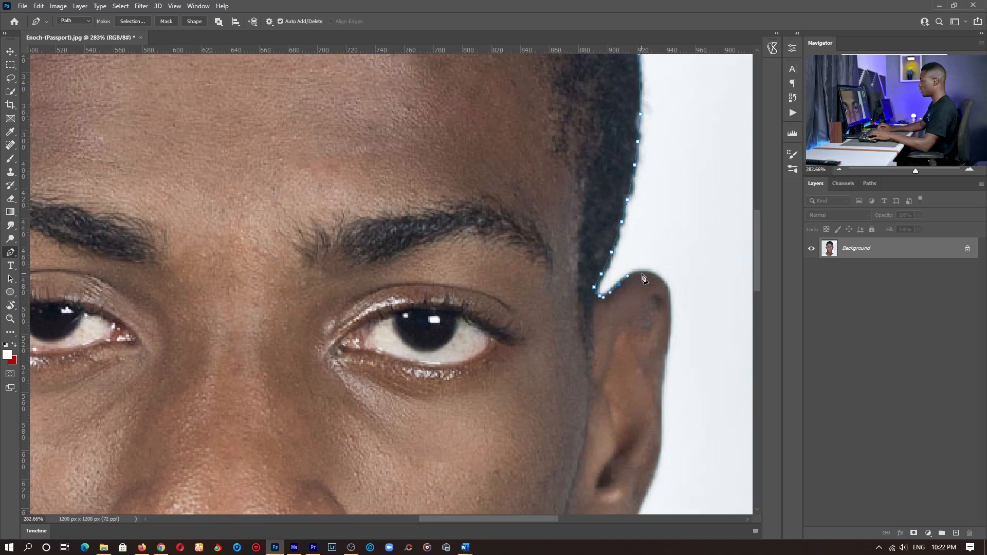
pyautogui.moveTo(682, 312); pyautogui.dragTo(621, 143)
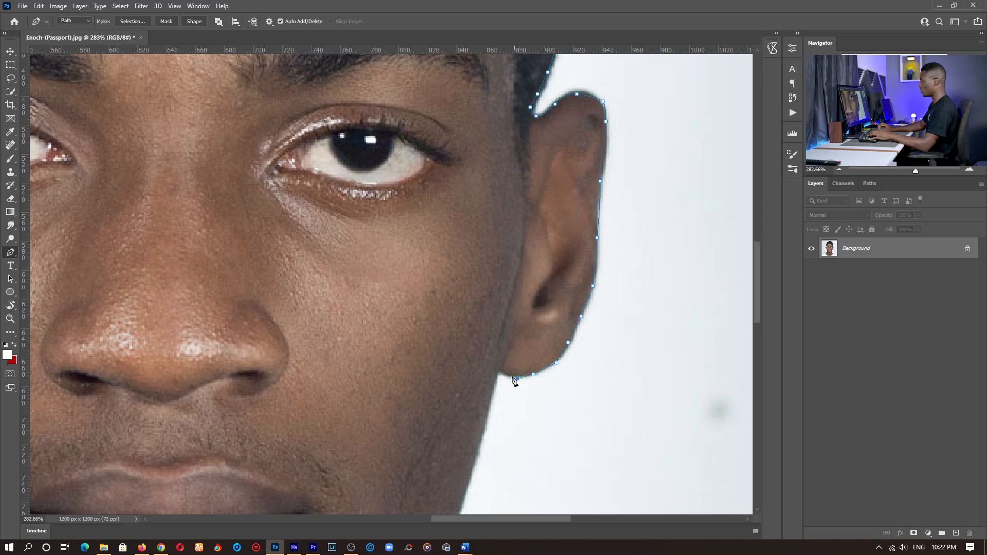
pyautogui.moveTo(530, 381); pyautogui.dragTo(594, 264)
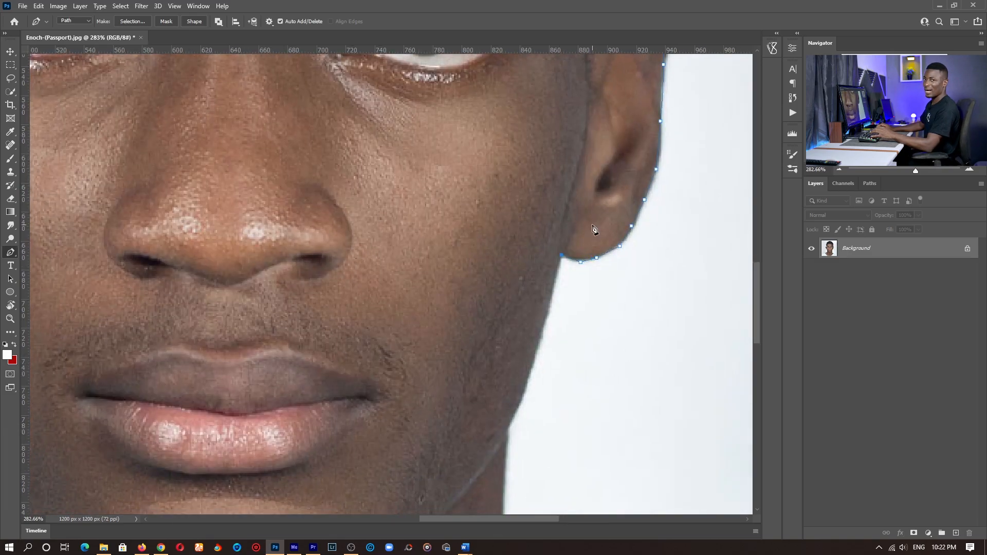
# - Extend the pen path from the earlobe along the edge of the cheek and jaw onto the side of the neck
pyautogui.moveTo(571, 299); pyautogui.dragTo(535, 226)
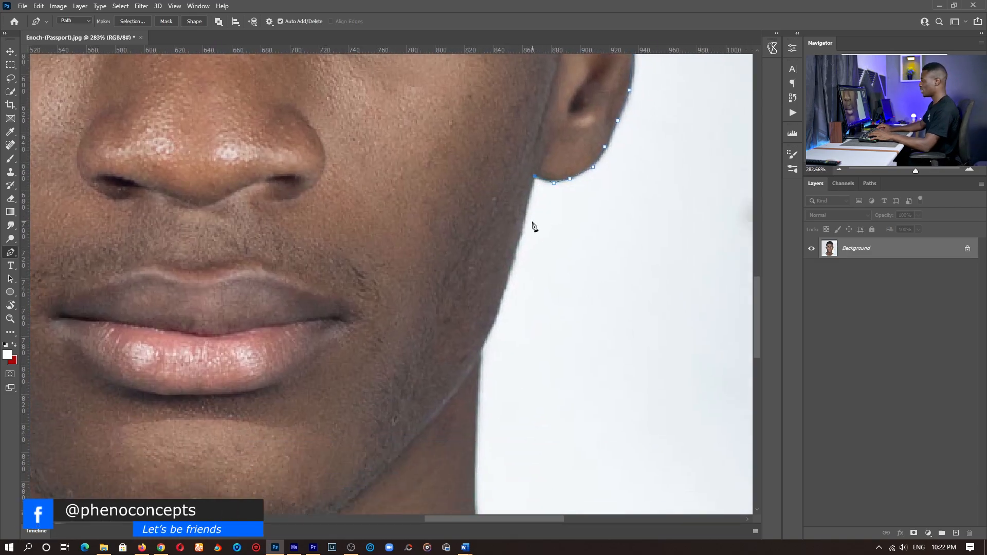
pyautogui.click(508, 275)
pyautogui.click(496, 311)
pyautogui.click(481, 347)
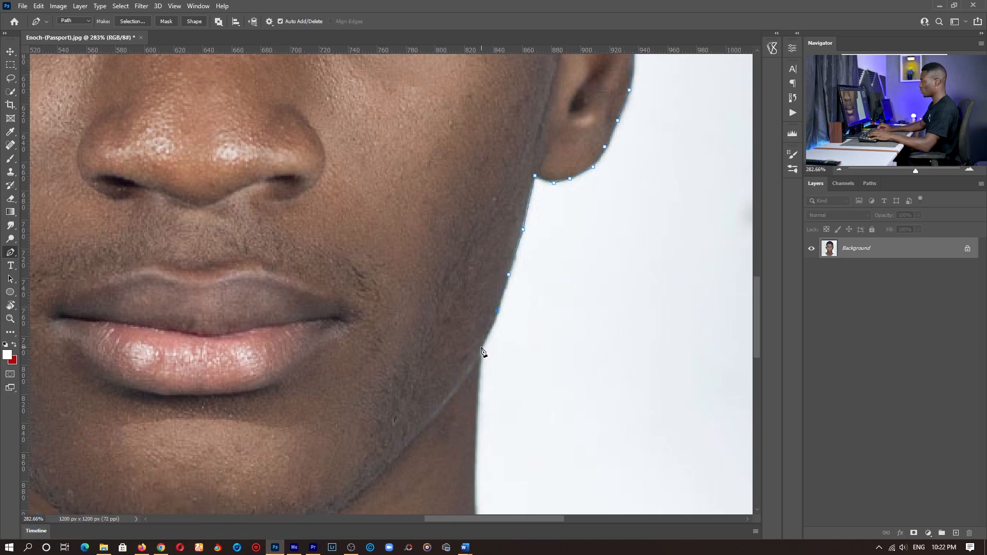
pyautogui.moveTo(551, 288); pyautogui.dragTo(562, 183)
pyautogui.click(533, 228)
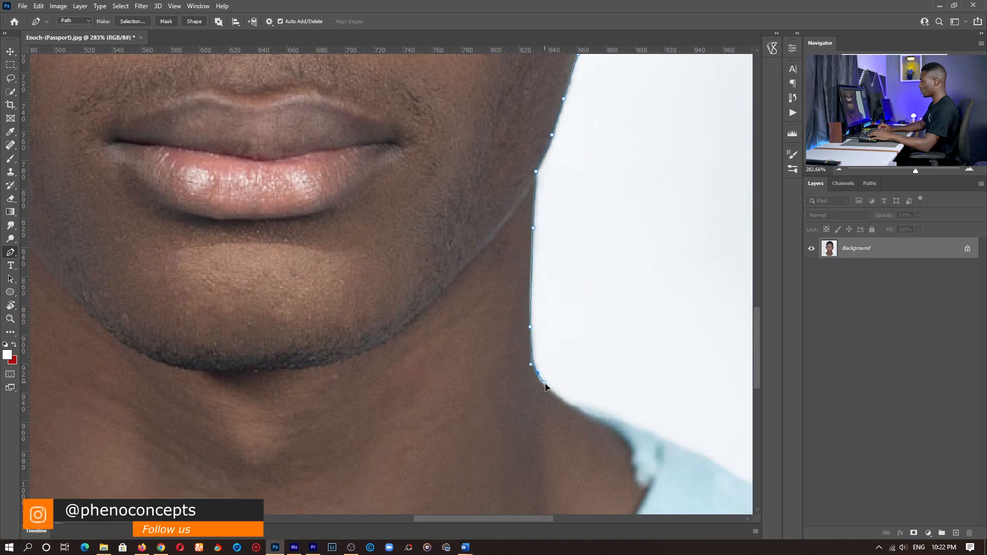
# - Extend the pen path around the base of the neck and outward along the shoulder
pyautogui.moveTo(557, 300); pyautogui.dragTo(449, 170)
pyautogui.click(571, 405)
pyautogui.click(494, 286)
pyautogui.click(512, 289)
pyautogui.click(530, 298)
pyautogui.click(551, 307)
pyautogui.click(570, 316)
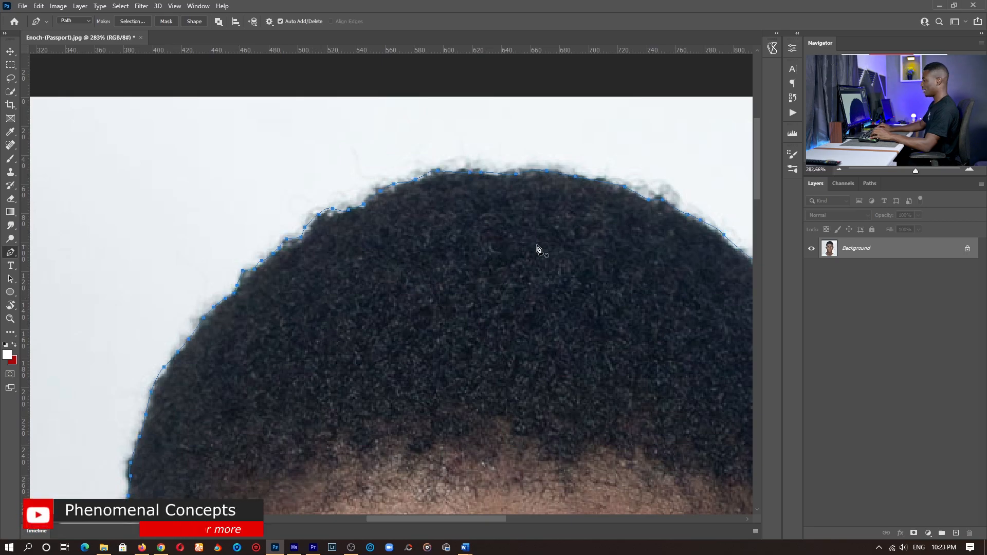
# - Convert the finished outline path into a new anti-aliased selection with a feather radius of 0 pixels
pyautogui.press('z')
pyautogui.click(311, 20)
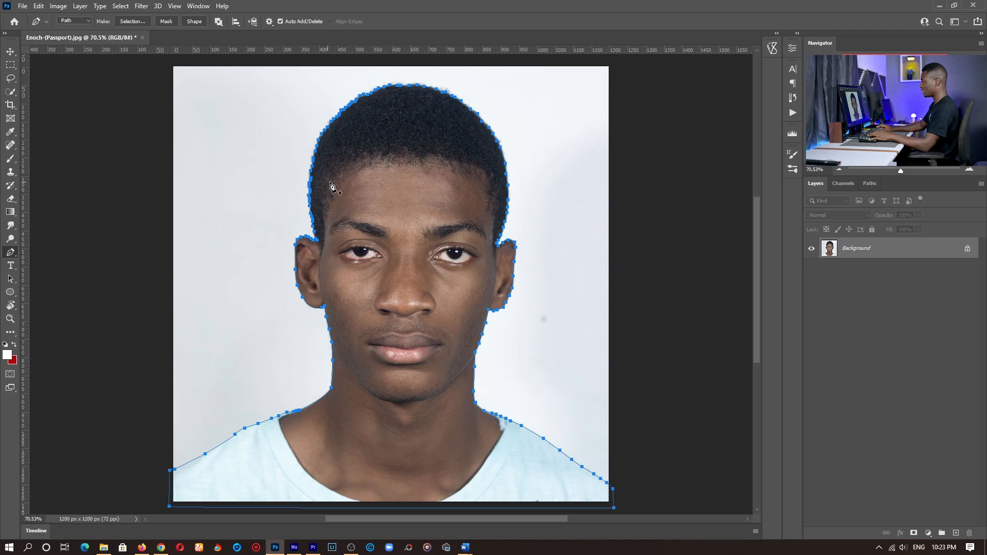
pyautogui.rightClick(358, 181)
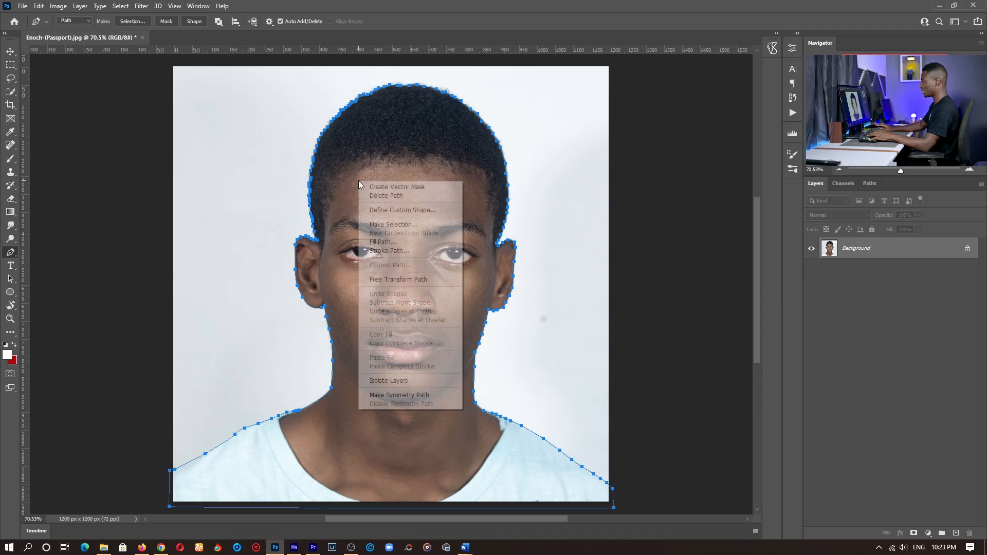
pyautogui.click(406, 226)
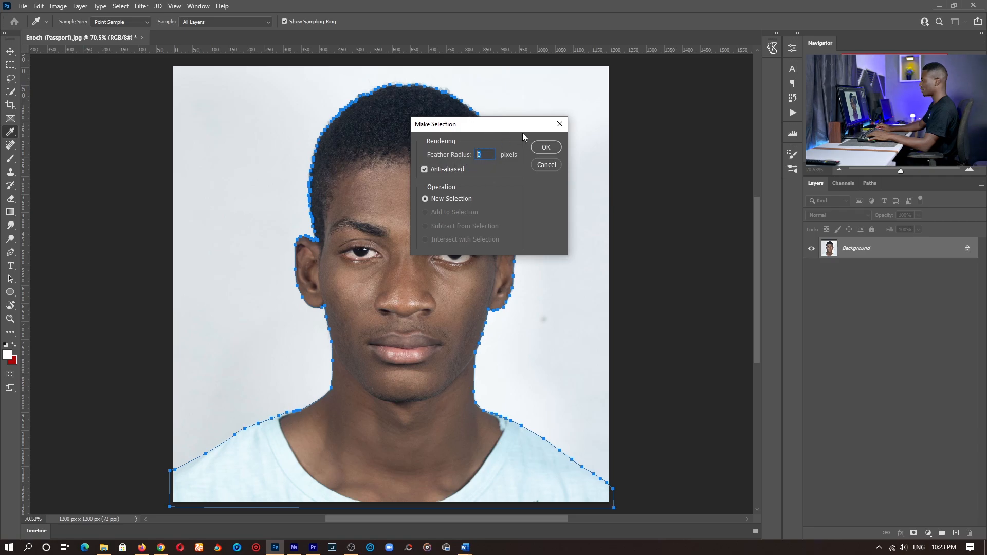
pyautogui.click(546, 148)
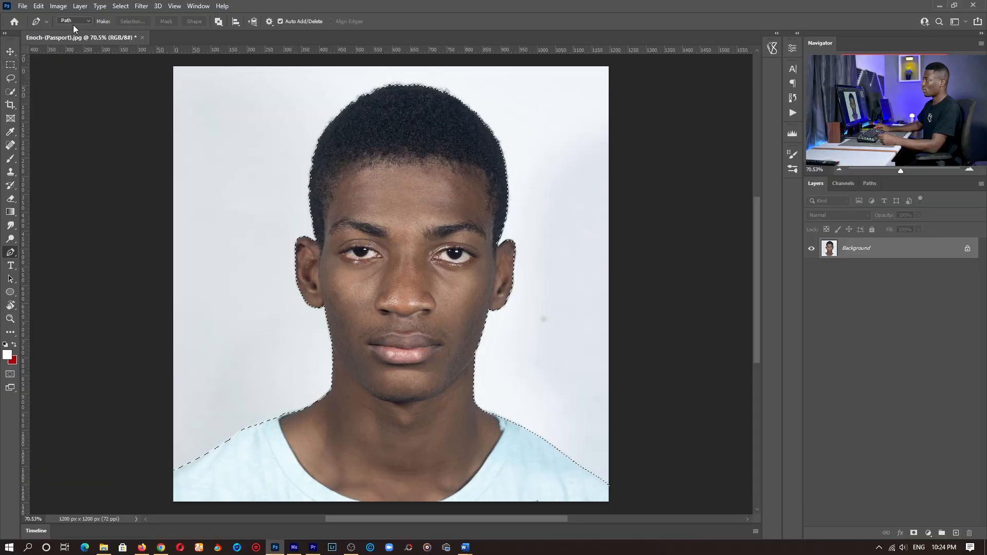
# - Switch the Pen tool to Shape mode and draw a closed white shape with straight and curved edges beside the head
pyautogui.click(75, 23)
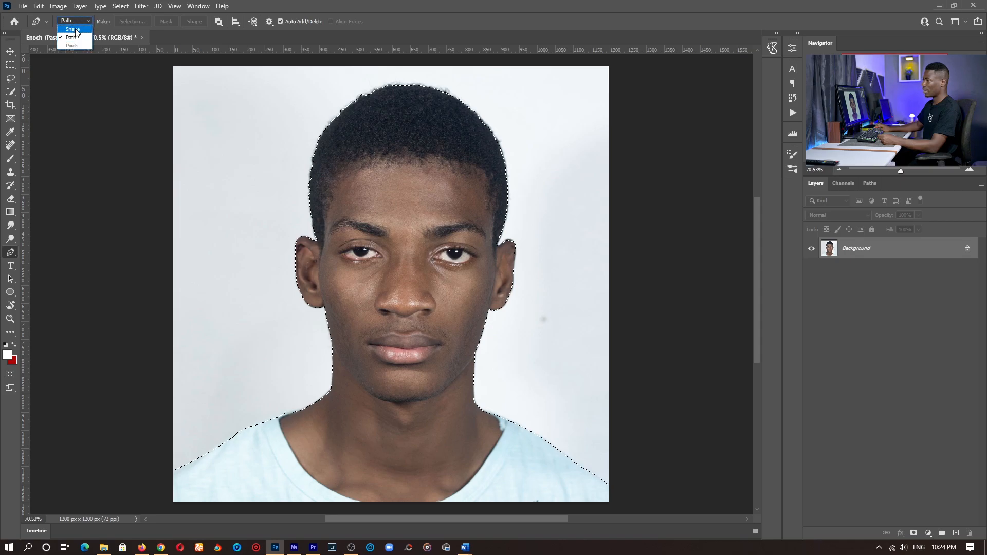
pyautogui.click(76, 29)
pyautogui.click(224, 116)
pyautogui.click(289, 111)
pyautogui.click(333, 193)
pyautogui.moveTo(229, 215); pyautogui.dragTo(197, 186)
pyautogui.moveTo(196, 171); pyautogui.dragTo(204, 155)
pyautogui.moveTo(256, 123); pyautogui.dragTo(268, 119)
pyautogui.moveTo(288, 120); pyautogui.dragTo(316, 166)
pyautogui.moveTo(298, 184); pyautogui.dragTo(255, 150)
pyautogui.moveTo(269, 138); pyautogui.dragTo(274, 139)
pyautogui.click(295, 149)
pyautogui.click(295, 165)
# - Undo the drawn white shape and its point edits until the shape layer is removed
pyautogui.hotkey('ctrl', 'z')
pyautogui.hotkey('ctrl', 'z')
pyautogui.hotkey('ctrl', 'z')
pyautogui.hotkey('ctrl', 'z')
pyautogui.hotkey('ctrl', 'z')
pyautogui.hotkey('ctrl', 'z')
pyautogui.hotkey('ctrl', 'z')
pyautogui.hotkey('ctrl', 'z')
pyautogui.hotkey('ctrl', 'z')
pyautogui.hotkey('ctrl', 'z')
pyautogui.hotkey('ctrl', 'z')
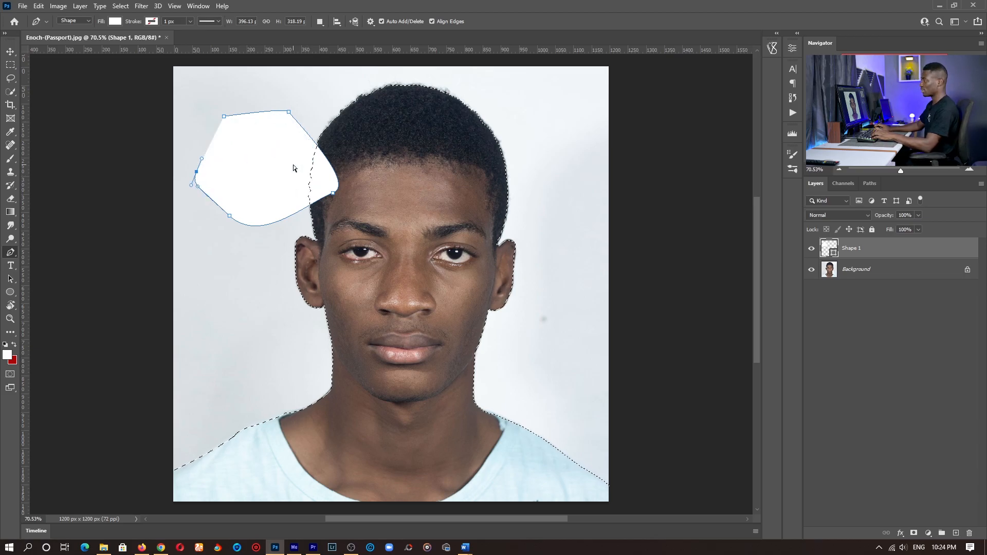
pyautogui.hotkey('ctrl', 'z')
pyautogui.hotkey('ctrl', 'z')
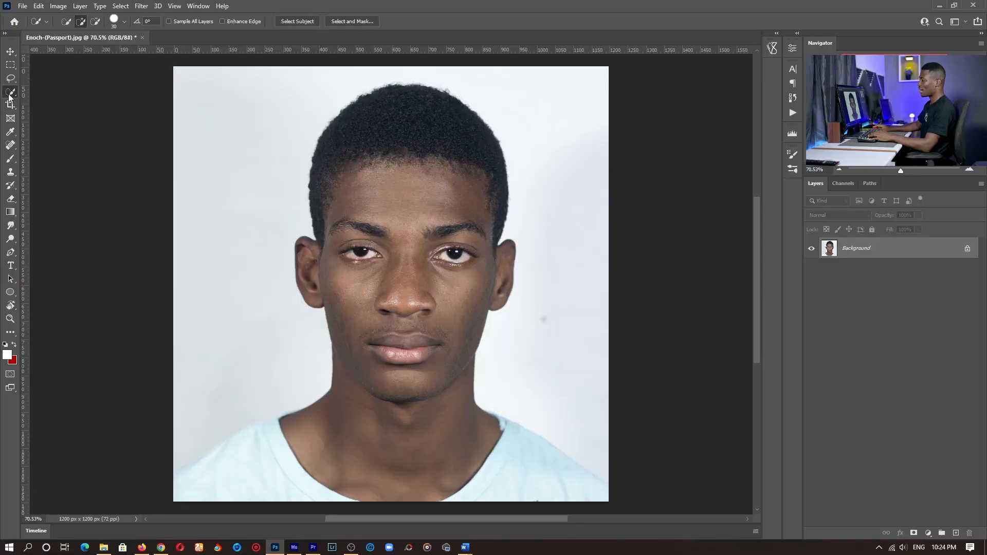
pyautogui.rightClick(9, 94)
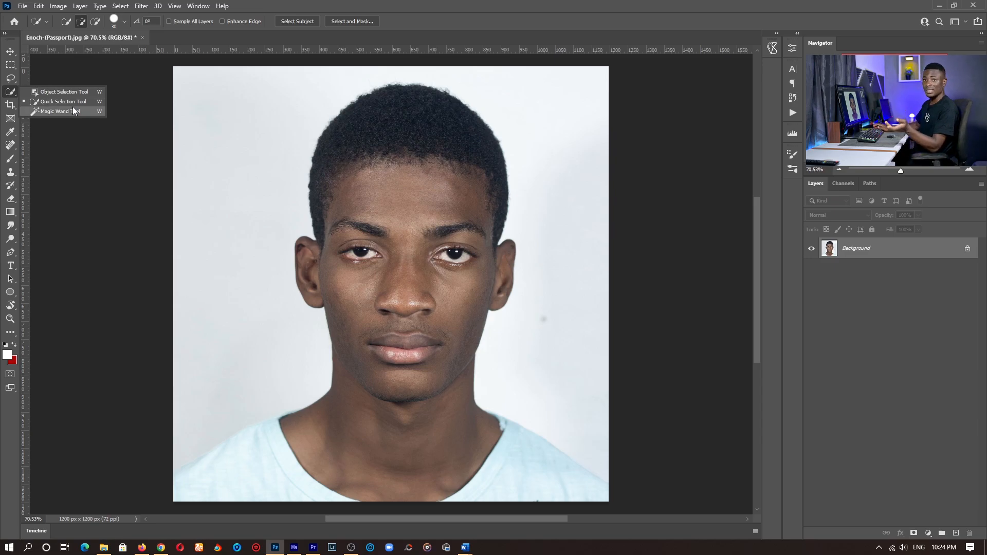
pyautogui.press('Escape')
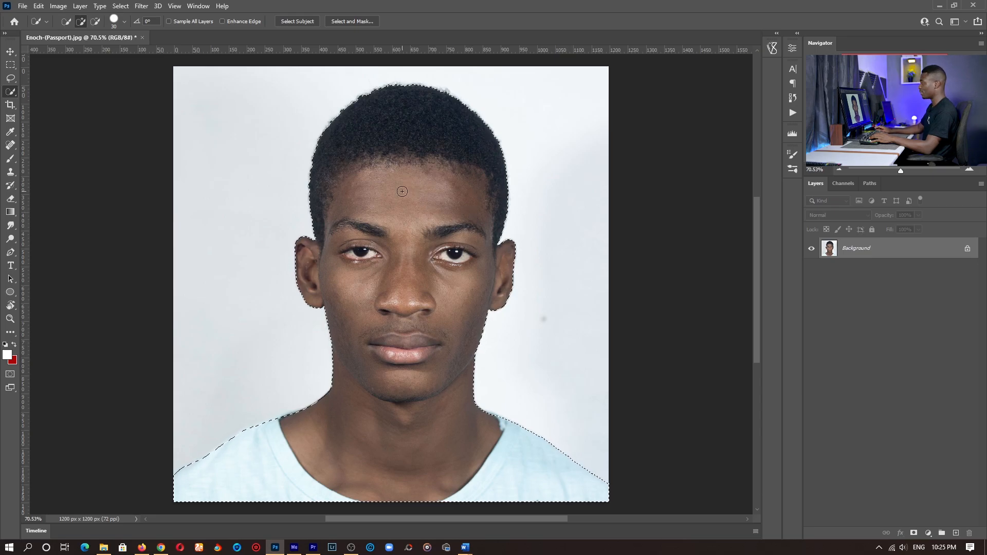
# - Copy the selected man onto a new layer of his own above the Background
pyautogui.rightClick(408, 172)
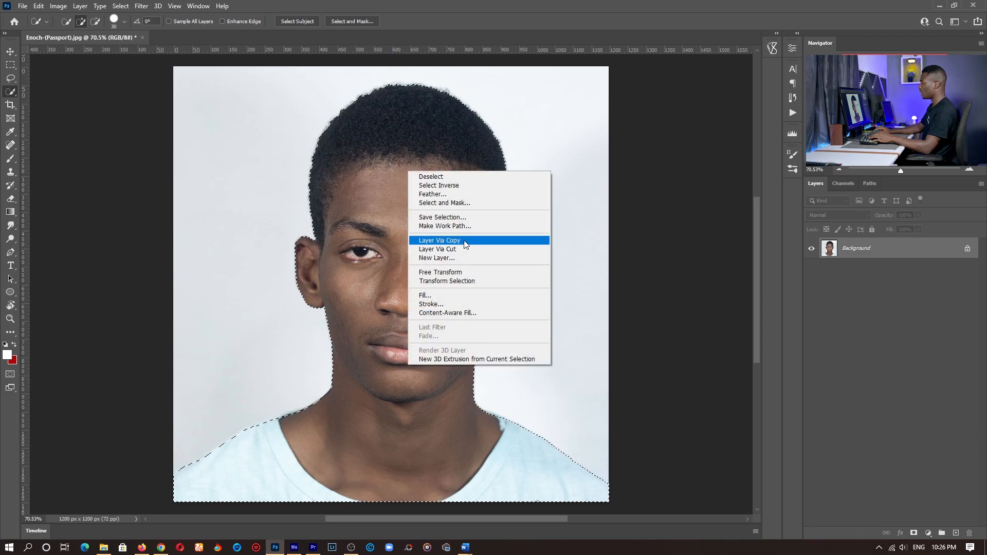
pyautogui.click(439, 241)
pyautogui.click(886, 278)
pyautogui.click(882, 253)
pyautogui.click(880, 274)
pyautogui.click(878, 252)
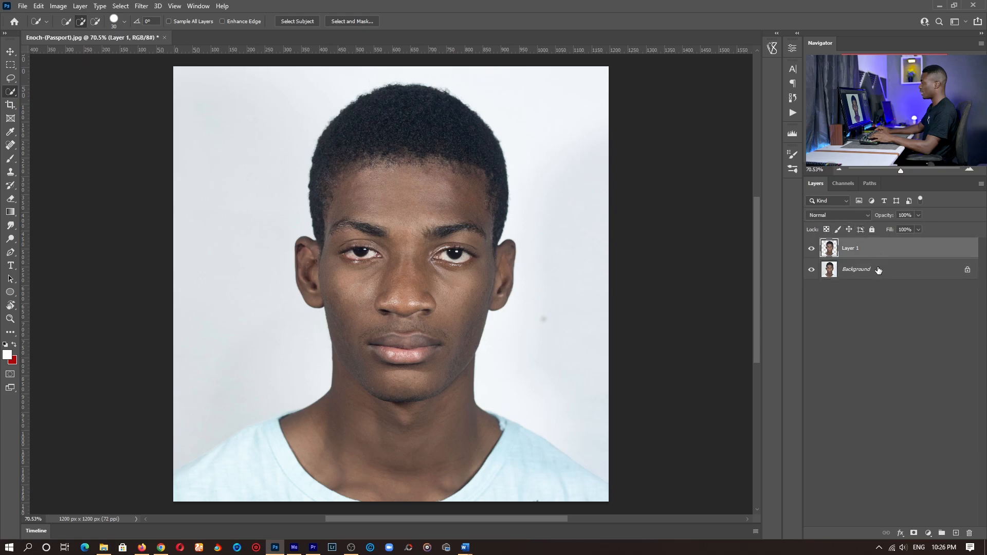
# - Add a Solid Color fill layer directly above the Background and set its colour to bright green 18ff00
pyautogui.click(878, 270)
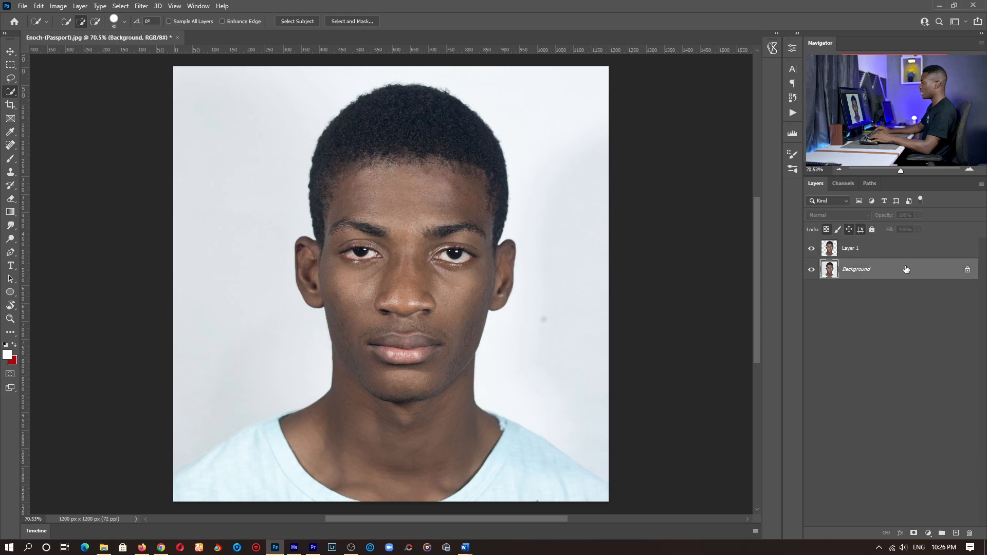
pyautogui.click(928, 530)
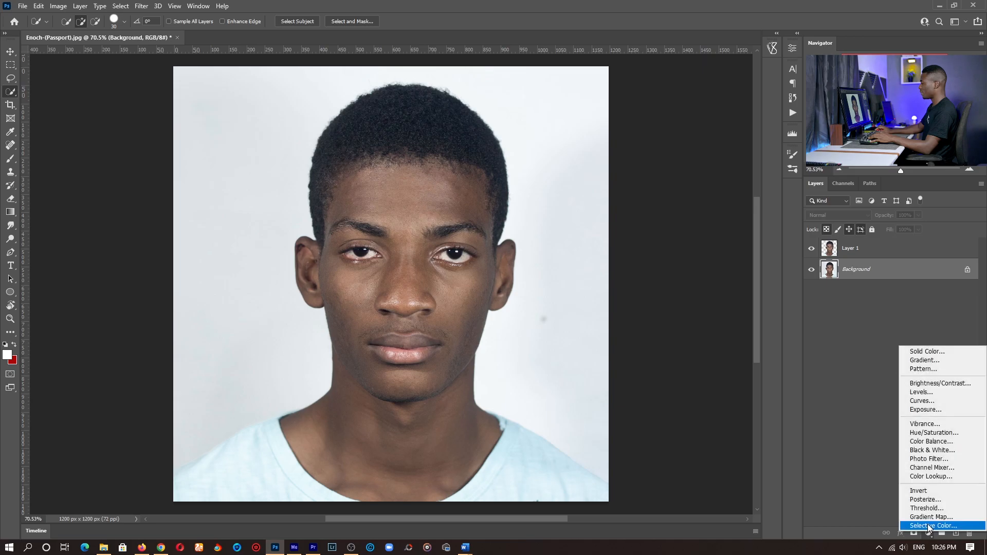
pyautogui.click(931, 352)
pyautogui.moveTo(592, 40); pyautogui.dragTo(598, 34)
pyautogui.moveTo(556, 88); pyautogui.dragTo(708, 1)
pyautogui.moveTo(649, 76); pyautogui.dragTo(656, 117)
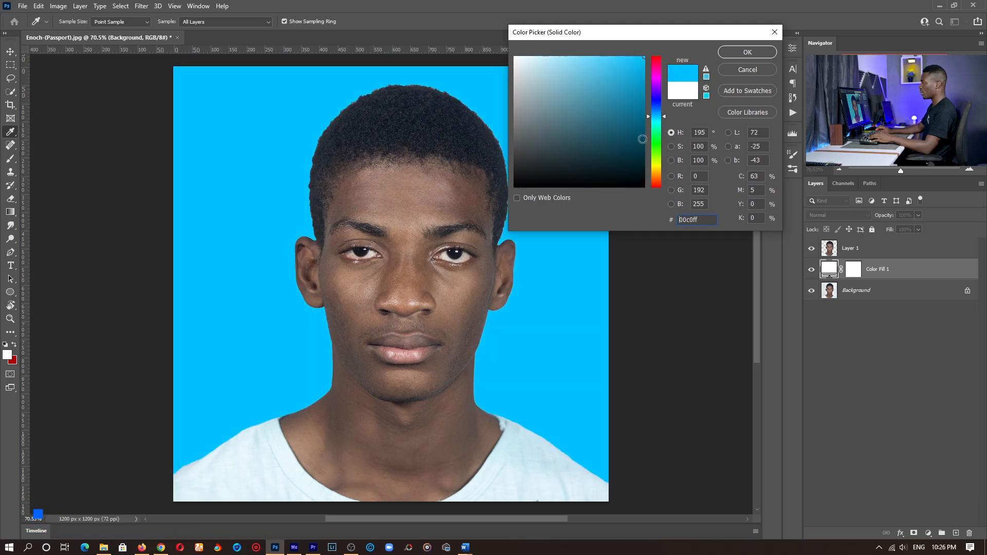
pyautogui.click(656, 146)
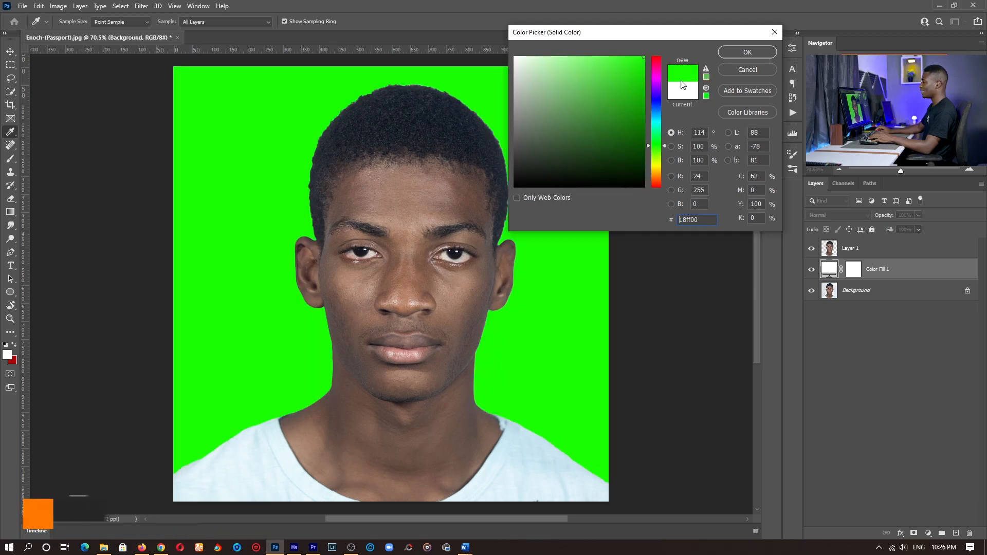
pyautogui.click(730, 52)
# - Check the cutout against the green backdrop and delete the colour fill layer
pyautogui.moveTo(436, 262)
pyautogui.mouseDown()
pyautogui.moveTo(397, 261)
pyautogui.moveTo(425, 262)
pyautogui.mouseUp()
pyautogui.moveTo(485, 227); pyautogui.dragTo(436, 214)
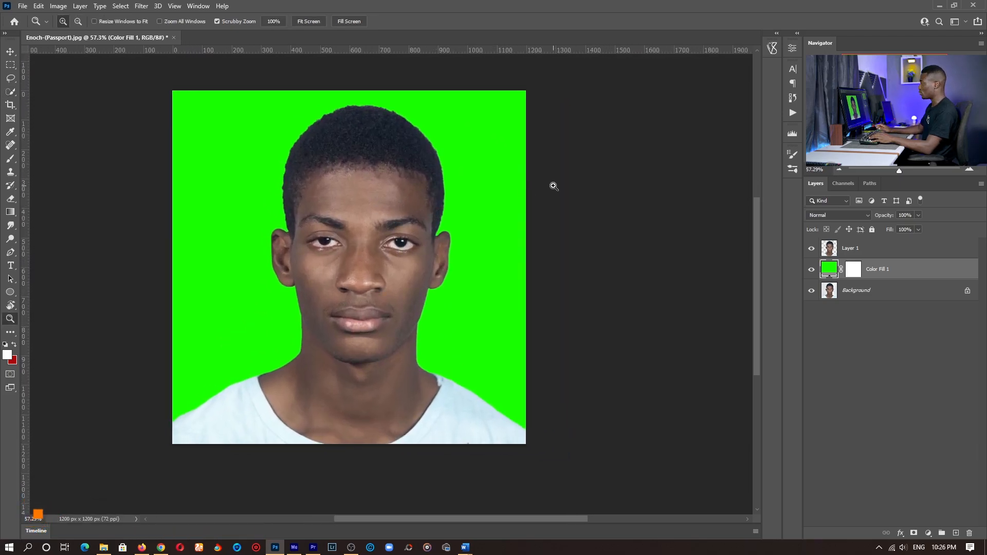
pyautogui.press('Delete')
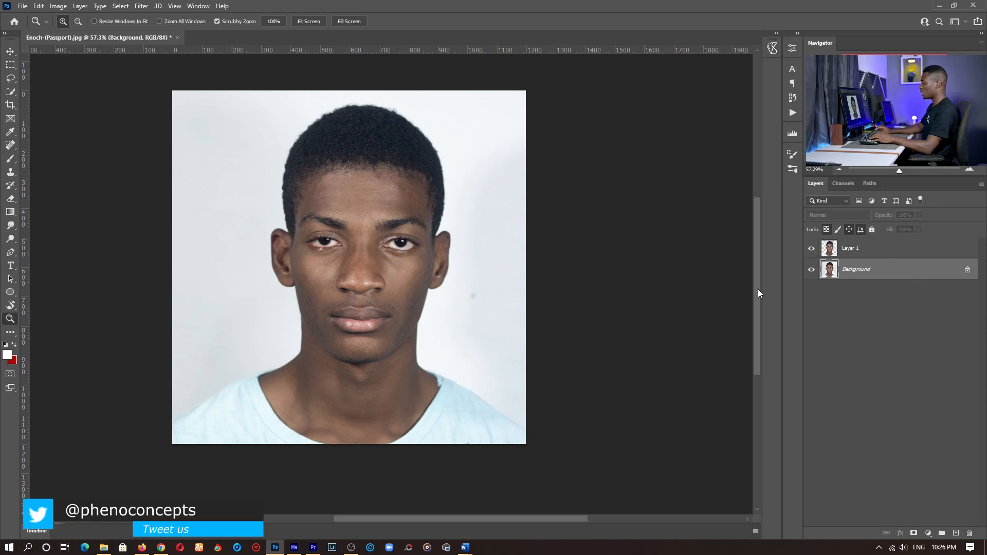
# - Add an empty layer between the Background and the cutout, and enlarge the brush to 250 pixels
pyautogui.click(956, 533)
pyautogui.press('b')
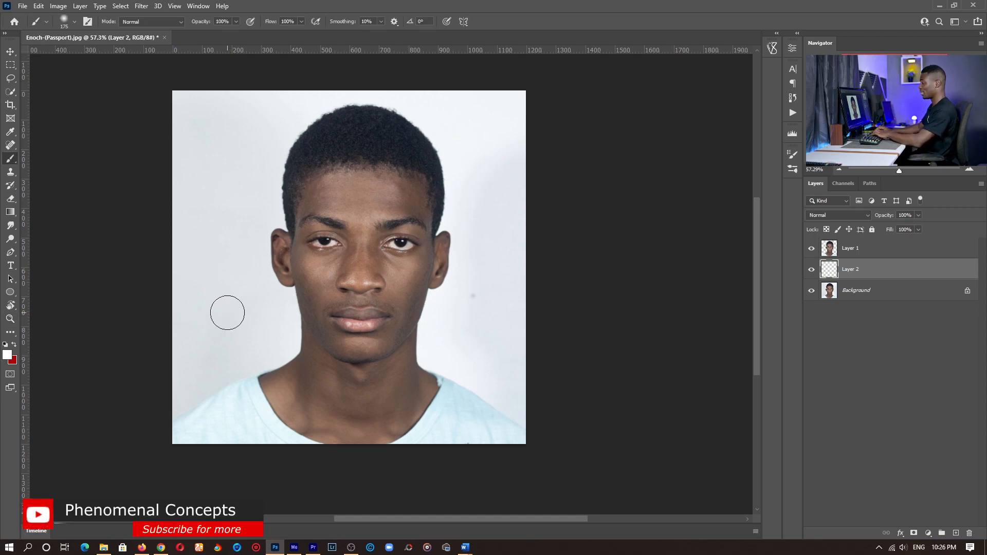
pyautogui.press(']')
pyautogui.press(']')
pyautogui.press('x')
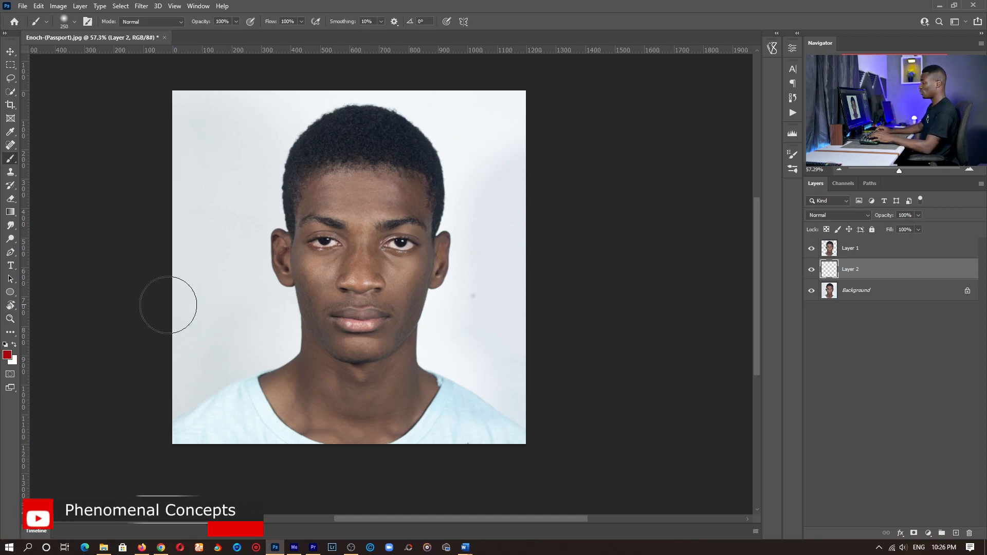
# - Paint the backdrop around the man in a soft green on the empty layer, and select the cutout layer
pyautogui.click(8, 355)
pyautogui.click(586, 88)
pyautogui.click(657, 134)
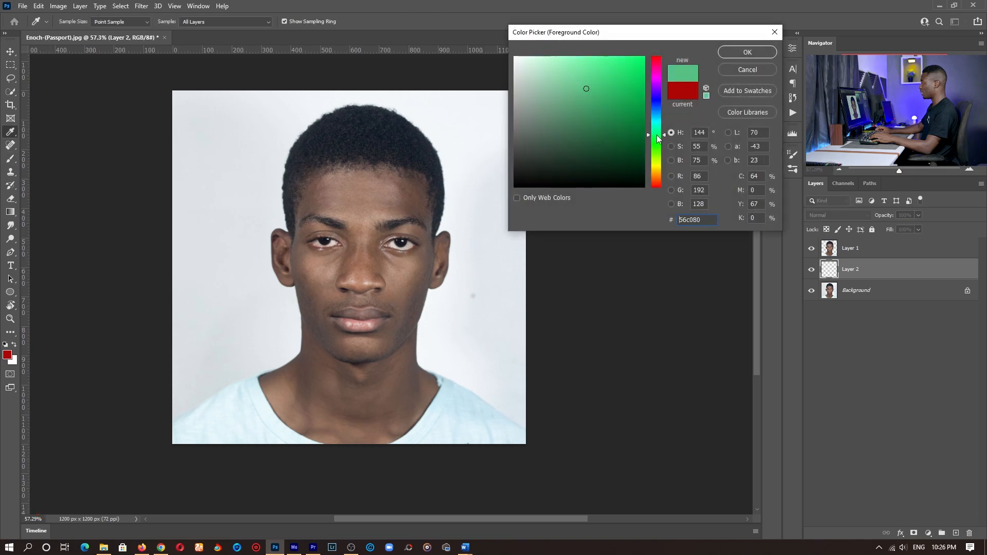
pyautogui.click(745, 53)
pyautogui.moveTo(441, 93)
pyautogui.mouseDown()
pyautogui.moveTo(458, 84)
pyautogui.moveTo(190, 165)
pyautogui.moveTo(80, 251)
pyautogui.moveTo(154, 260)
pyautogui.moveTo(171, 363)
pyautogui.moveTo(165, 283)
pyautogui.moveTo(291, 338)
pyautogui.mouseUp()
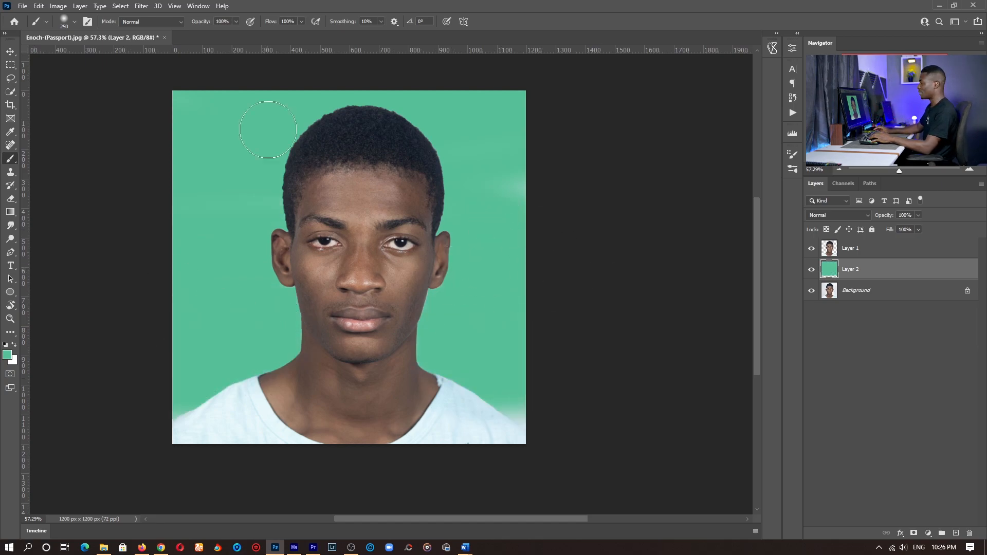
pyautogui.click(848, 249)
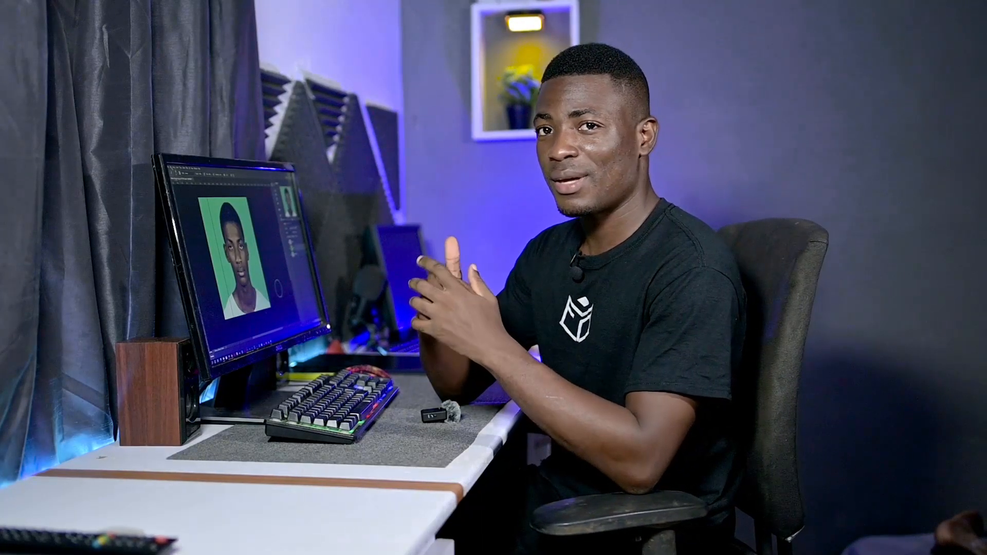